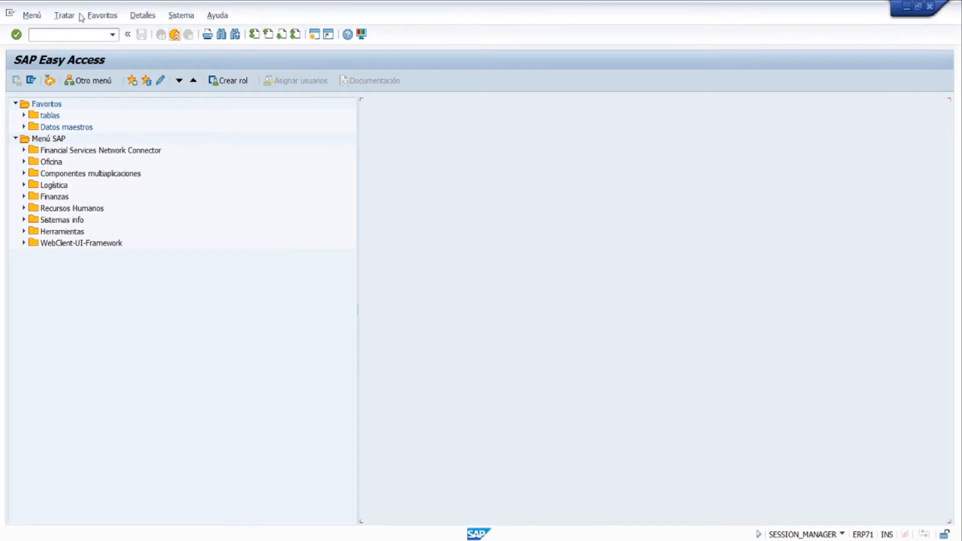
Step: Open the overview of company code global data with transaction OBY6
click(67, 36)
text(OBY6)
key(Return)
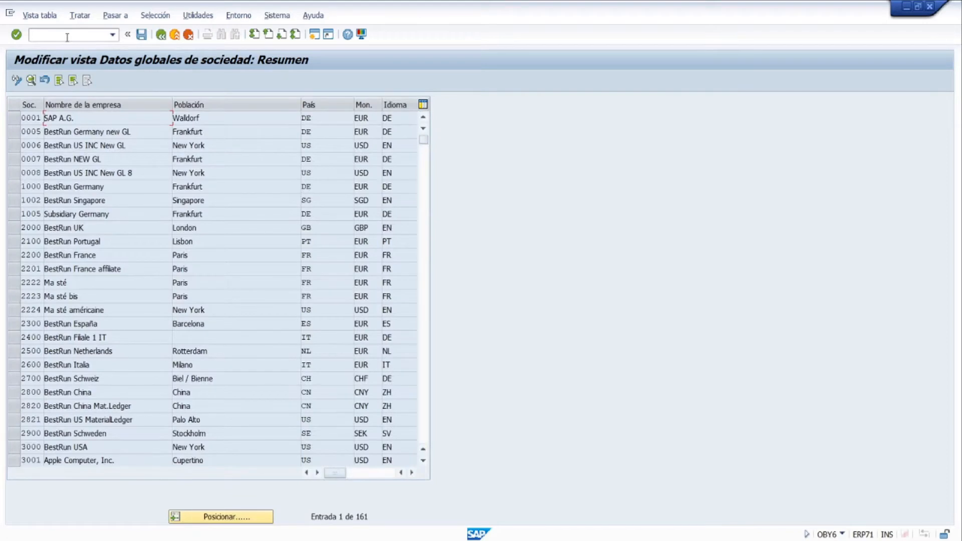
Step: Position the company code list at COIT and open the global data details of Consultoria IT
click(216, 520)
text(c)
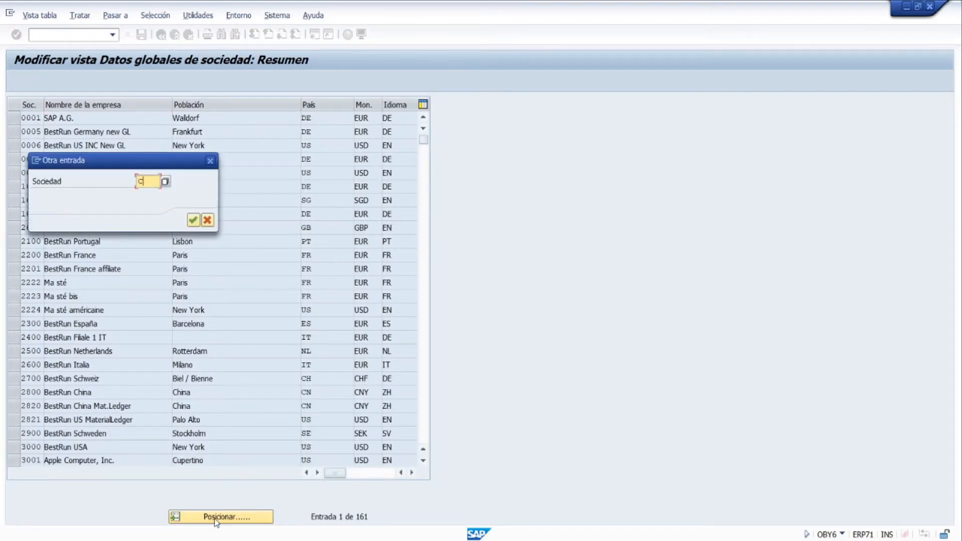
text(oit)
key(Return)
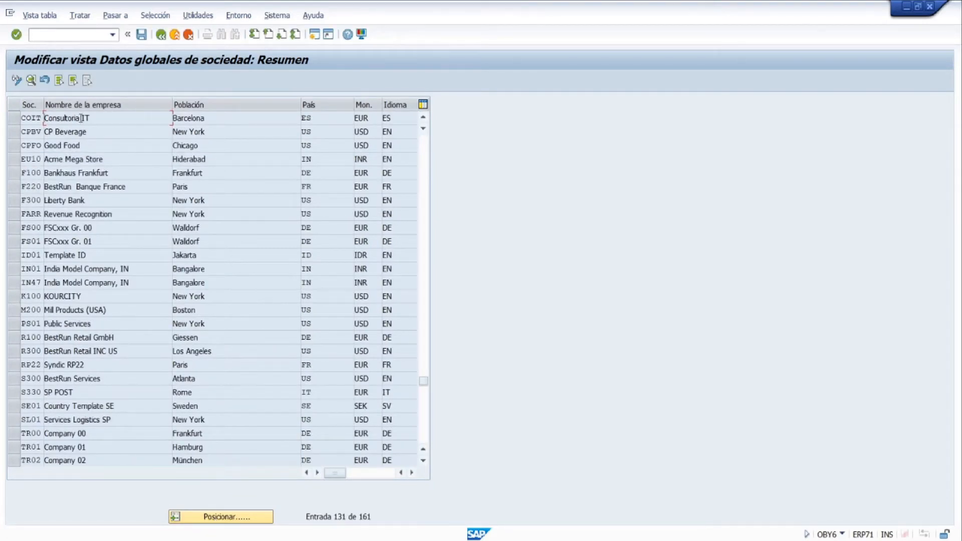
double_click(81, 119)
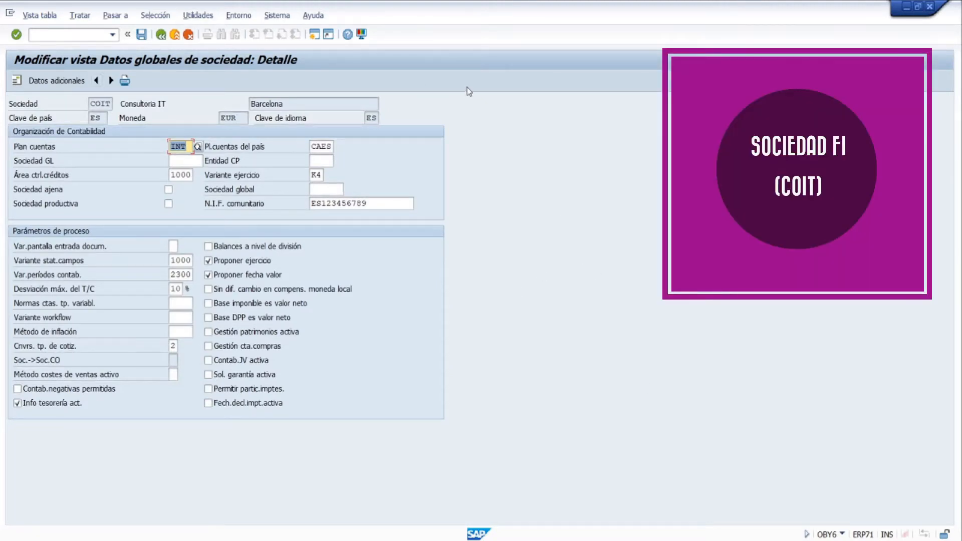
click(95, 104)
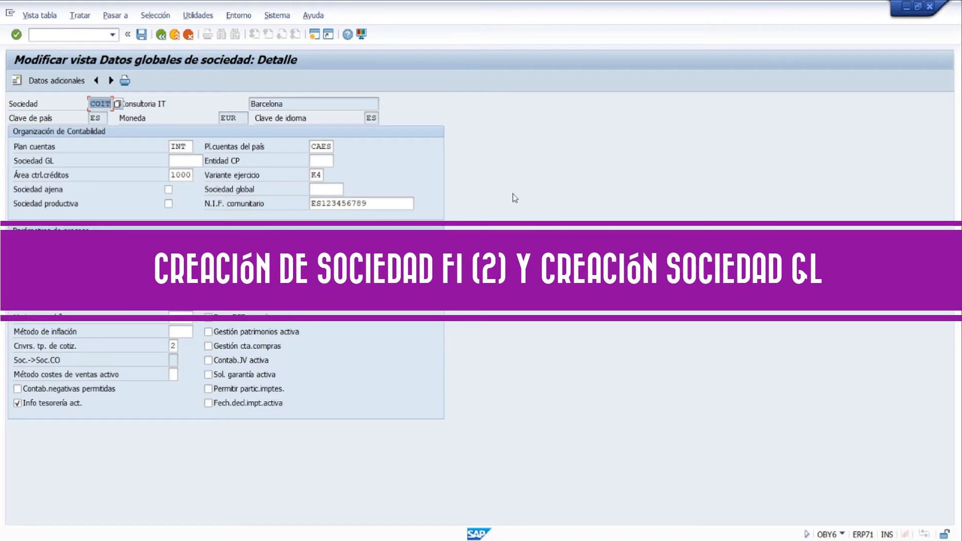
Step: Return to the SAP Easy Access start screen and open the SAP reference IMG through transaction SPRO
click(174, 35)
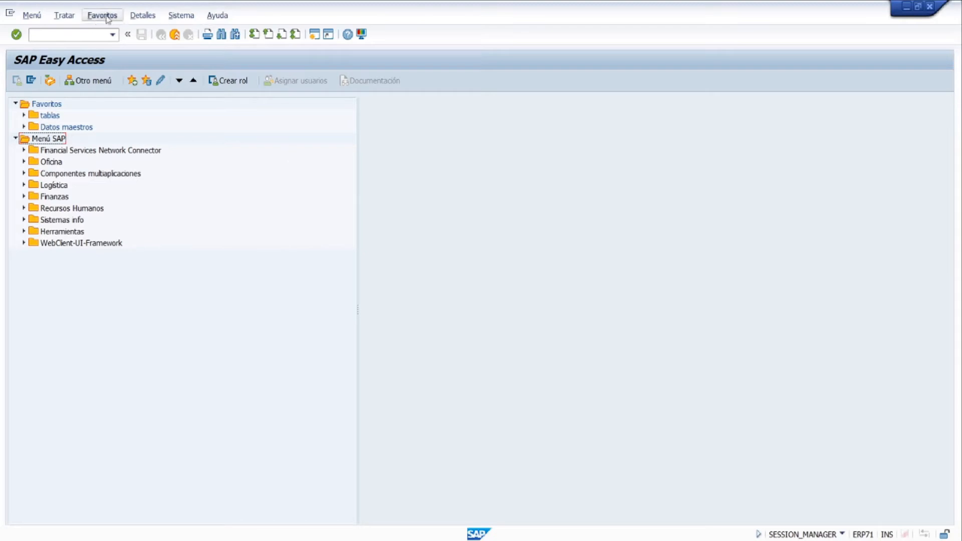
click(73, 33)
text(SPRO)
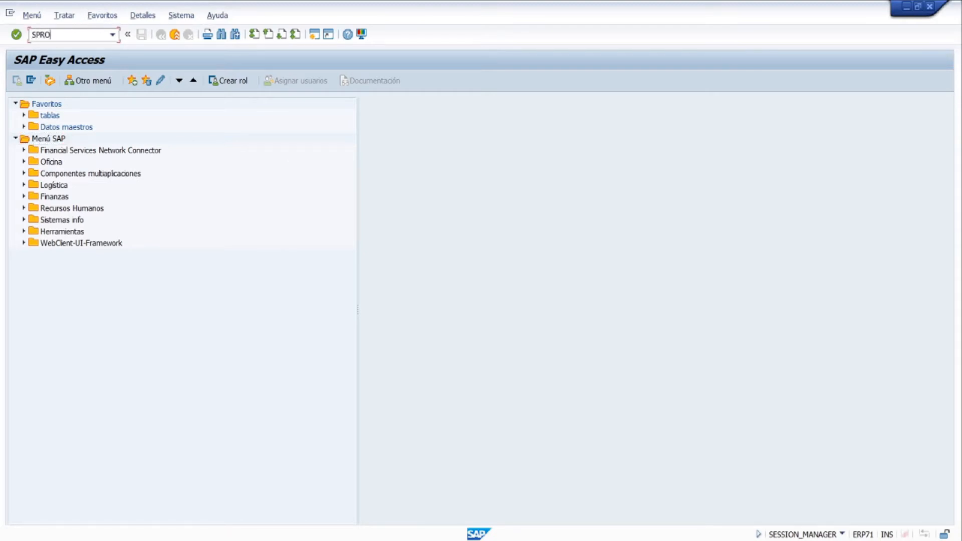
key(Return)
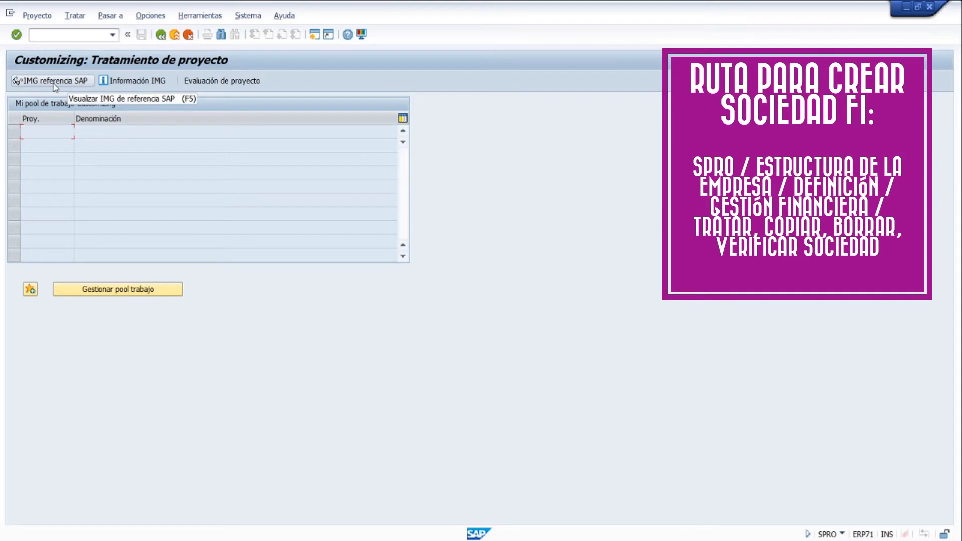
click(54, 81)
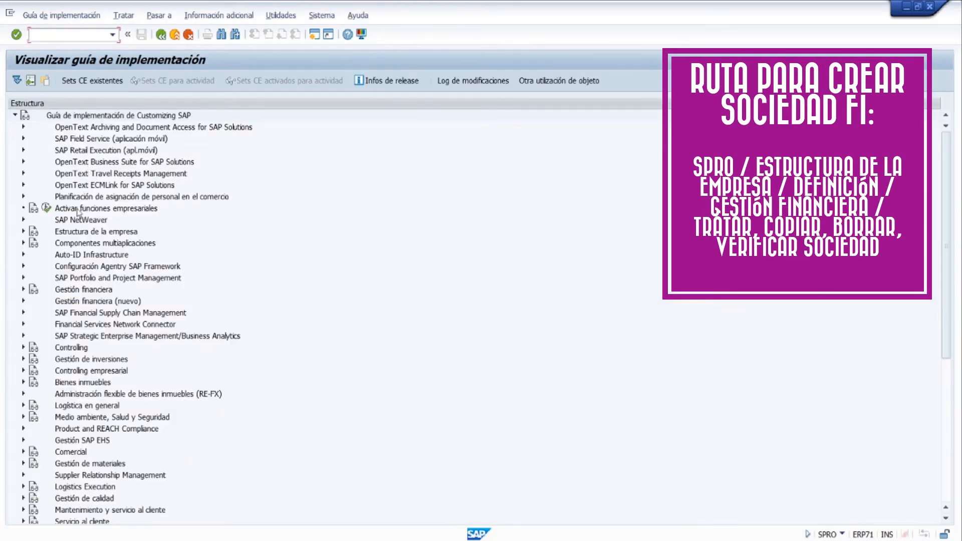
Step: Open the activity "Copiar, borrar, verificar sociedad" under Estructura de la empresa, Definición, Gestión financiera
click(23, 231)
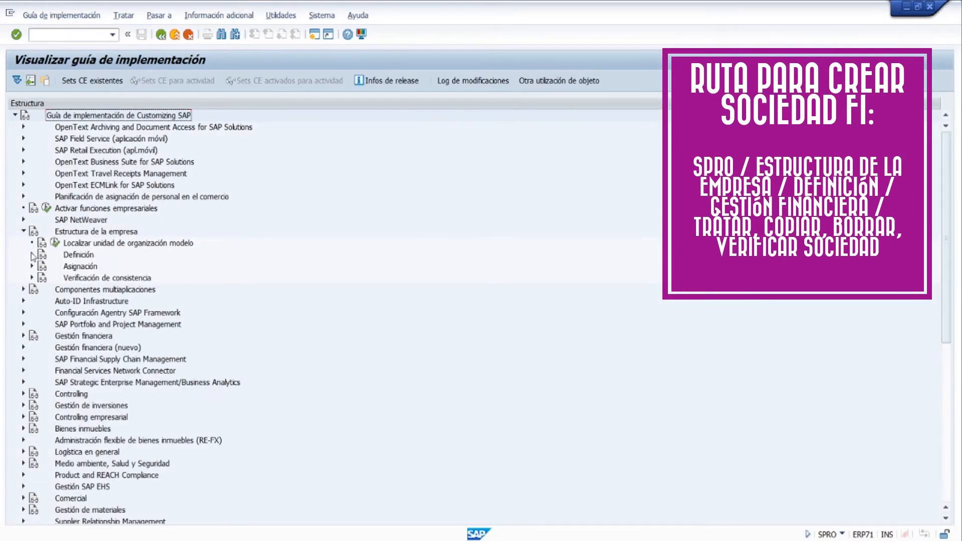
click(32, 254)
click(41, 267)
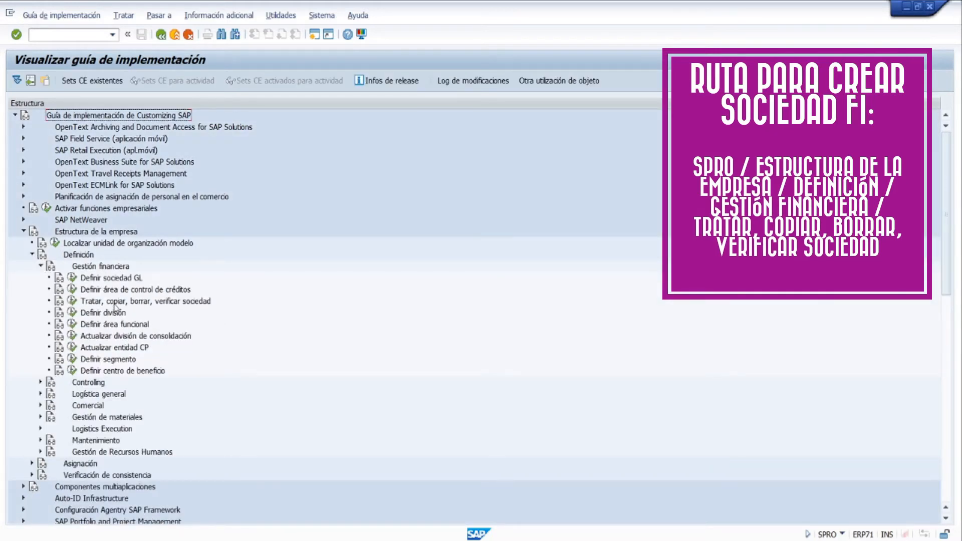
click(73, 302)
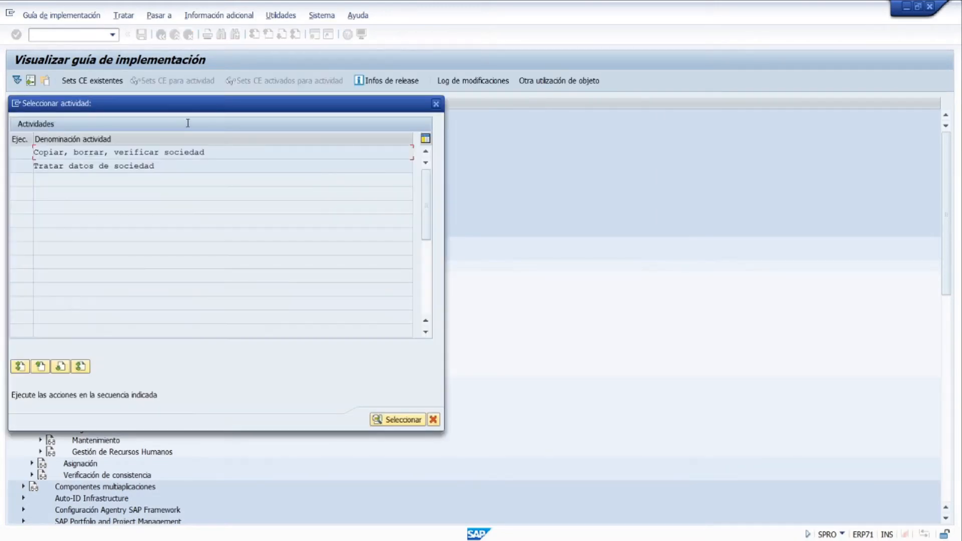
drag(187, 111, 477, 142)
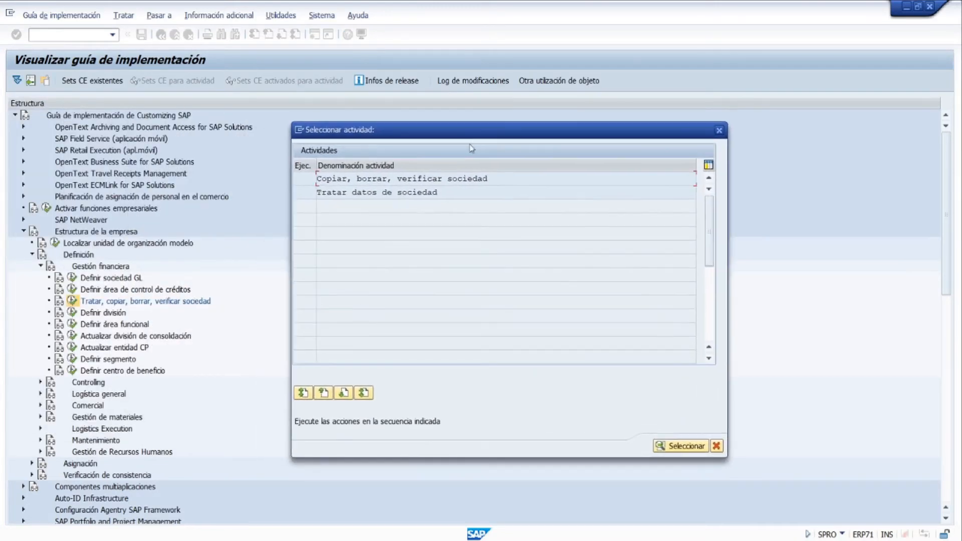
double_click(484, 178)
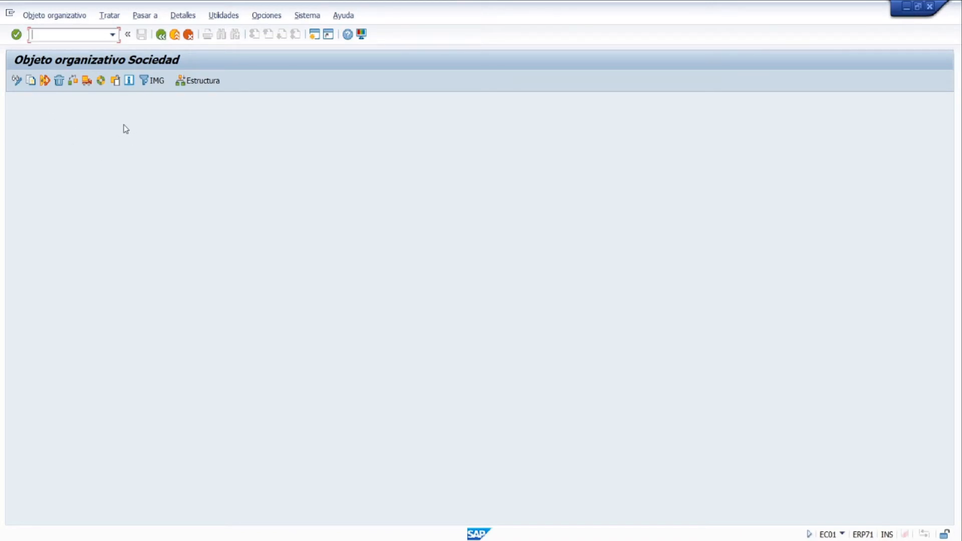
Step: Start copying a company code and choose 3500, BestRun Cons. Integration, as the source from the value list
click(29, 82)
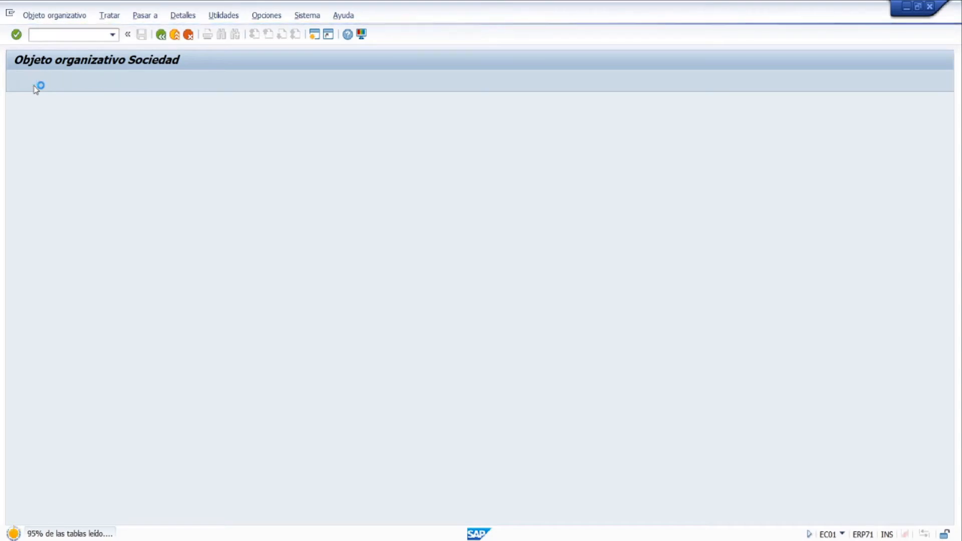
drag(95, 163, 515, 266)
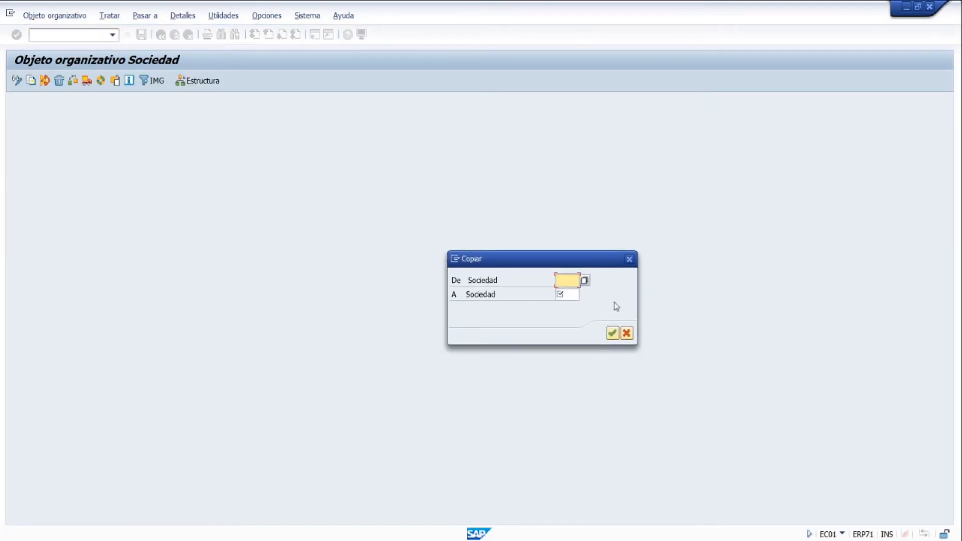
click(564, 295)
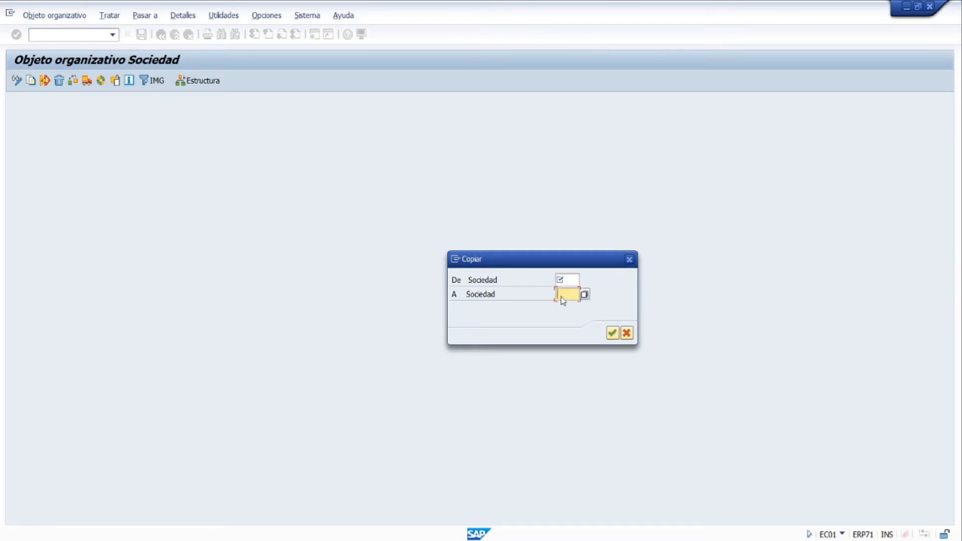
click(568, 280)
key(Return)
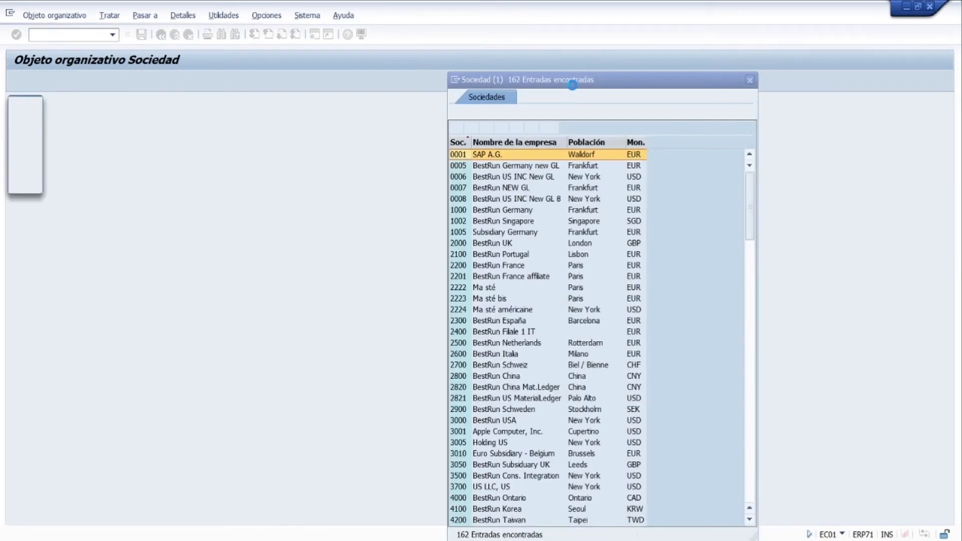
drag(572, 82, 449, 44)
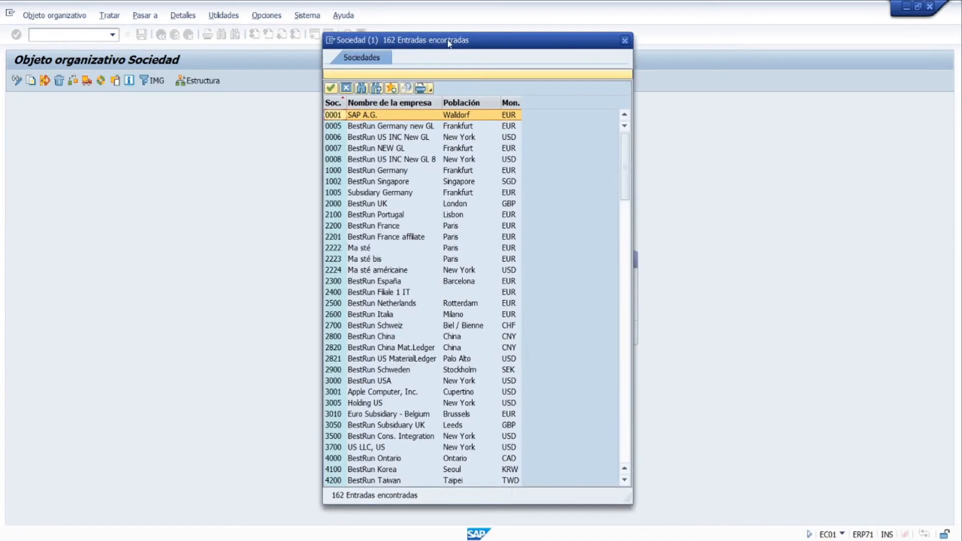
click(344, 426)
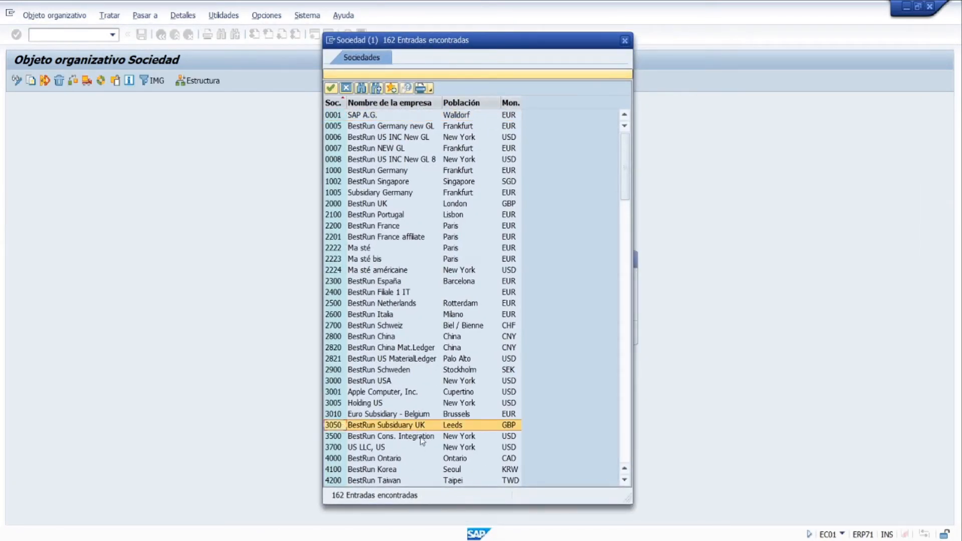
click(380, 436)
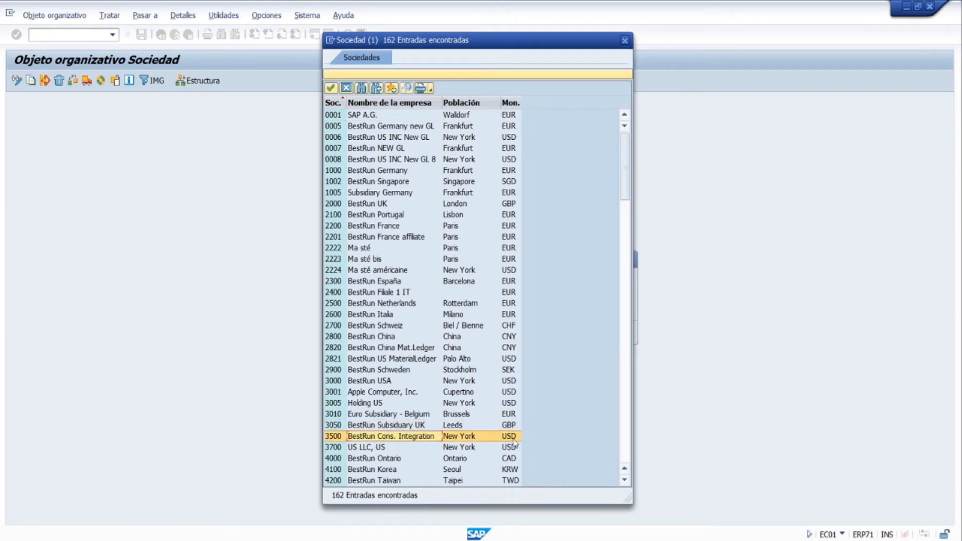
double_click(471, 436)
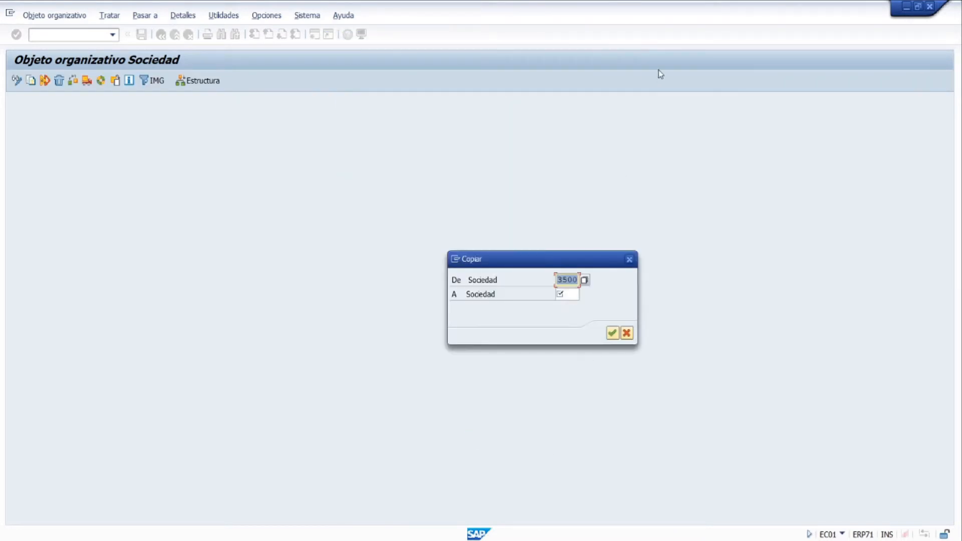
Step: Set ITCO as the target company code and confirm the copy from the source company code
drag(573, 257, 463, 250)
click(472, 277)
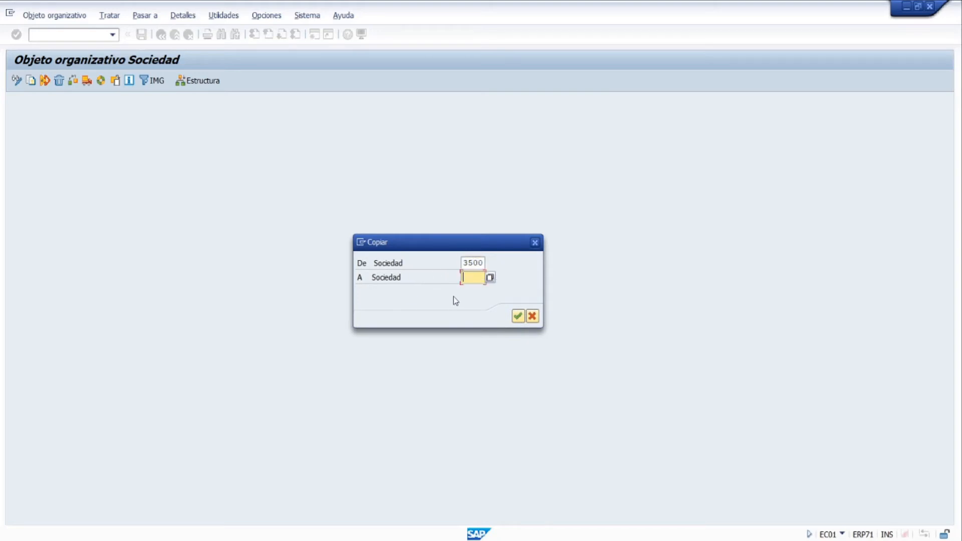
text(ITCO)
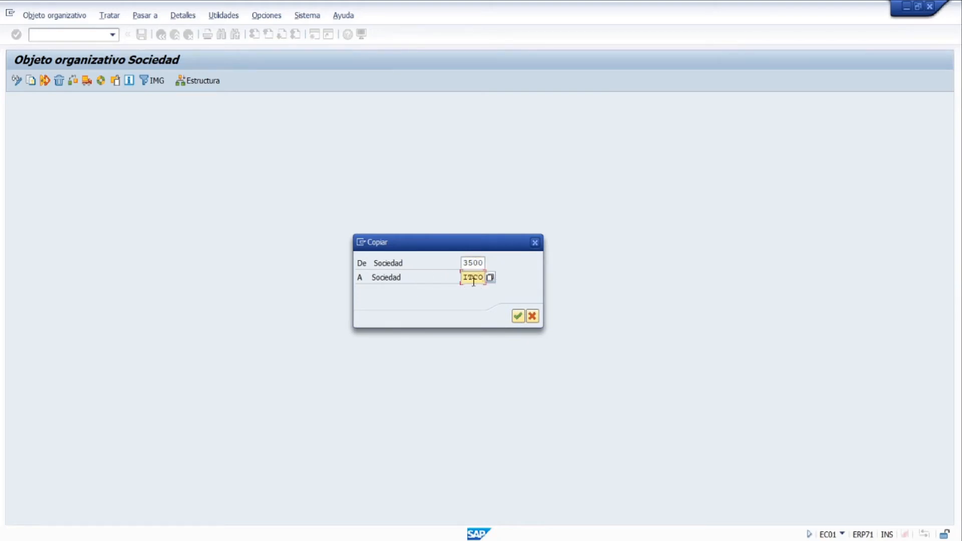
click(516, 317)
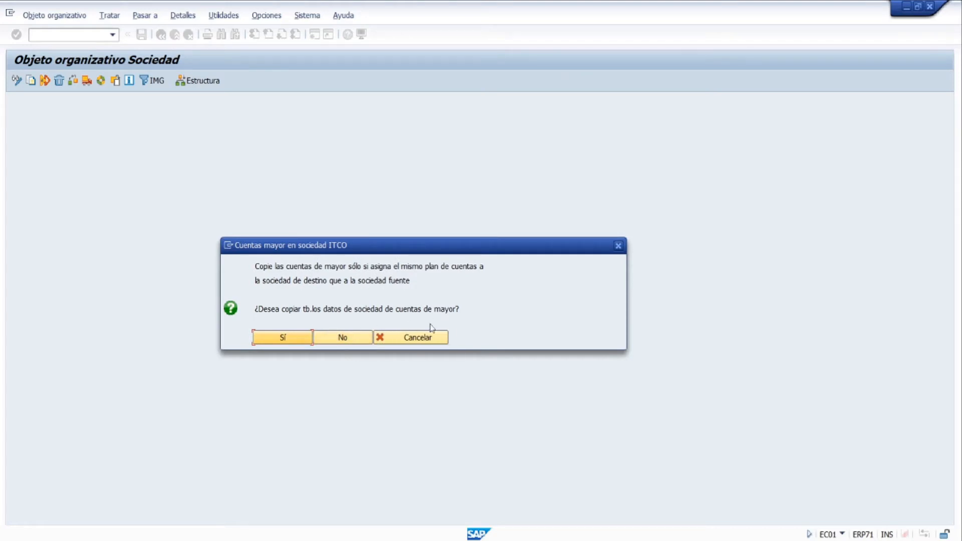
Step: Decline copying the G/L account data and assigning another local currency, and acknowledge the ledger information message
click(342, 337)
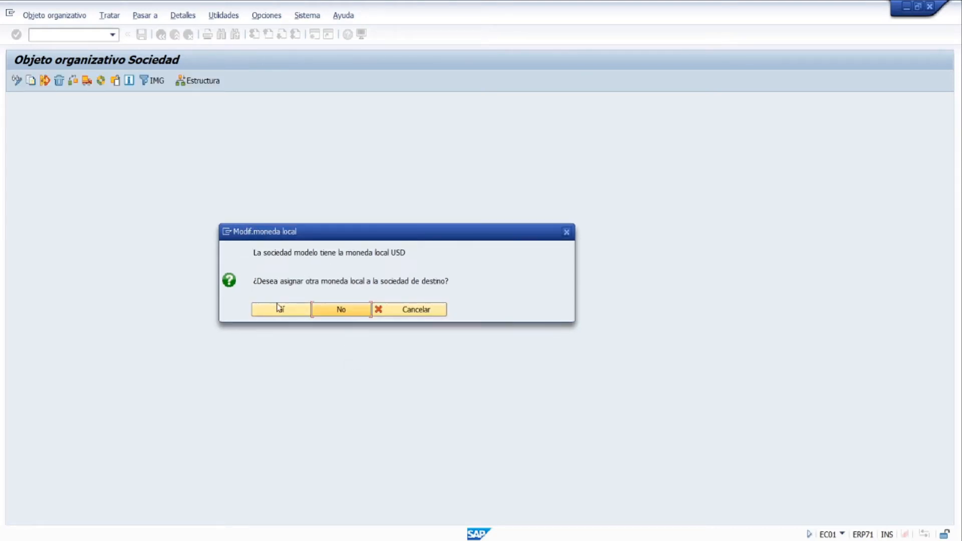
click(345, 310)
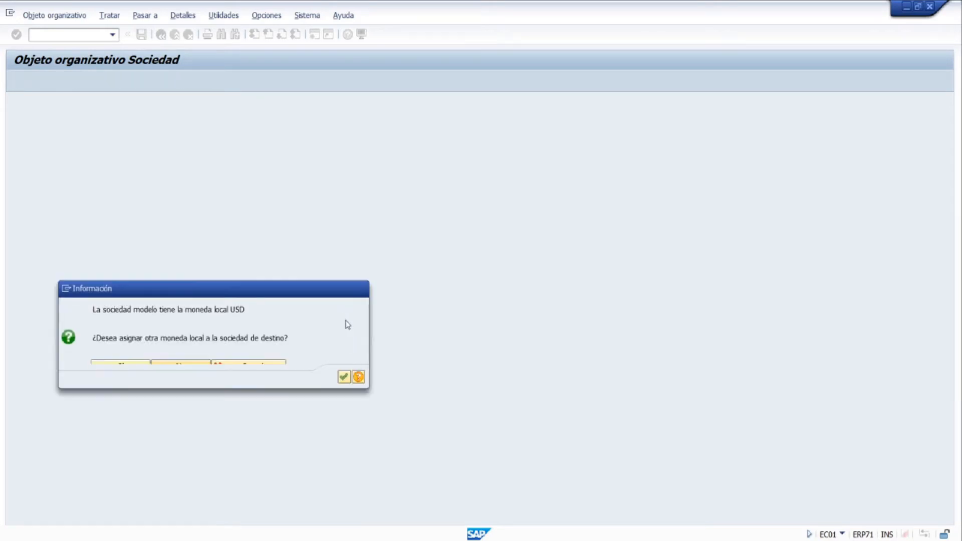
drag(272, 295, 396, 255)
click(468, 337)
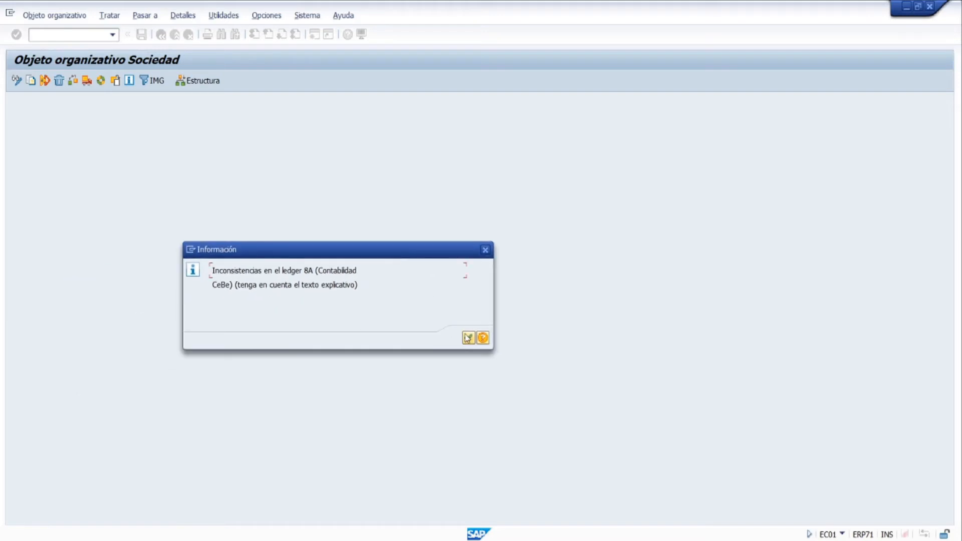
Step: Acknowledge the notice on transporting number ranges and addresses, and decline transporting the current number range numbers
drag(350, 134, 494, 134)
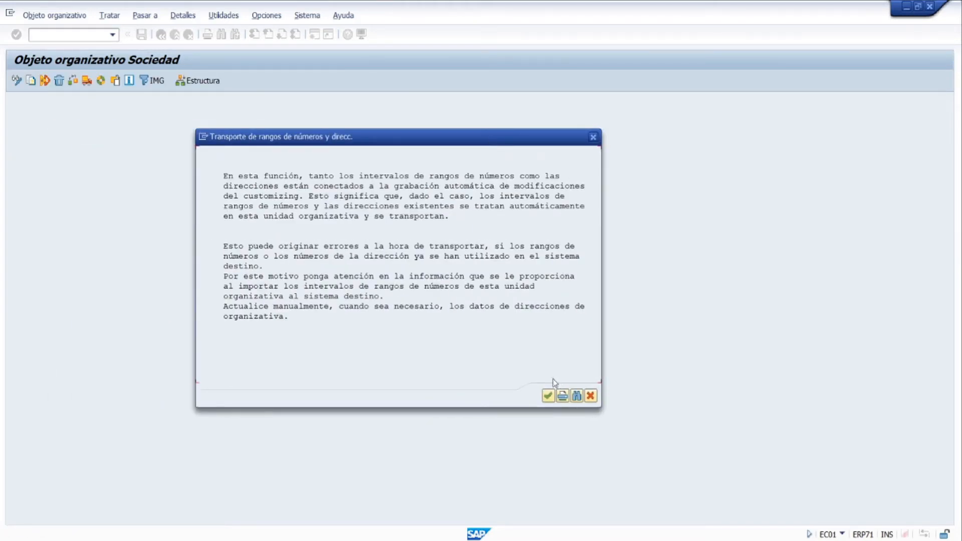
click(549, 392)
drag(340, 173, 460, 202)
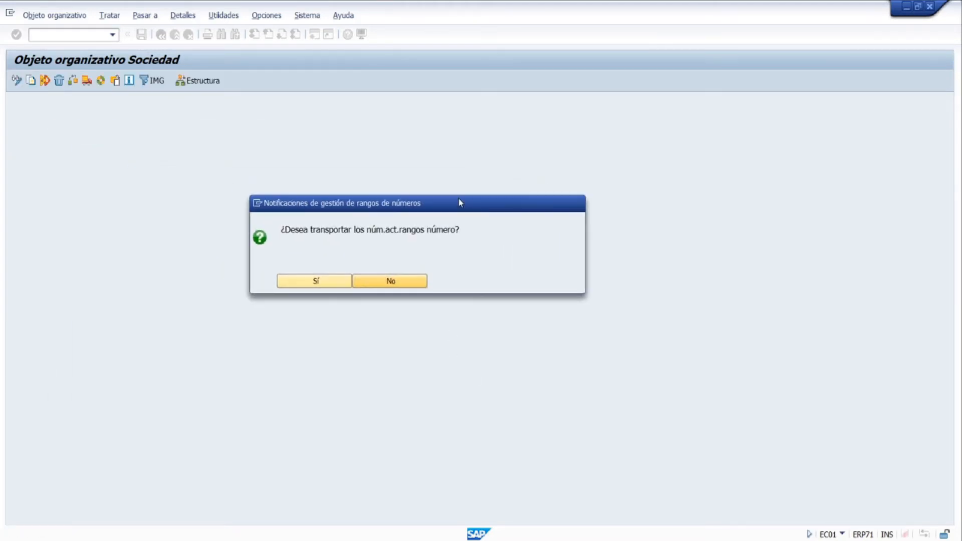
click(416, 282)
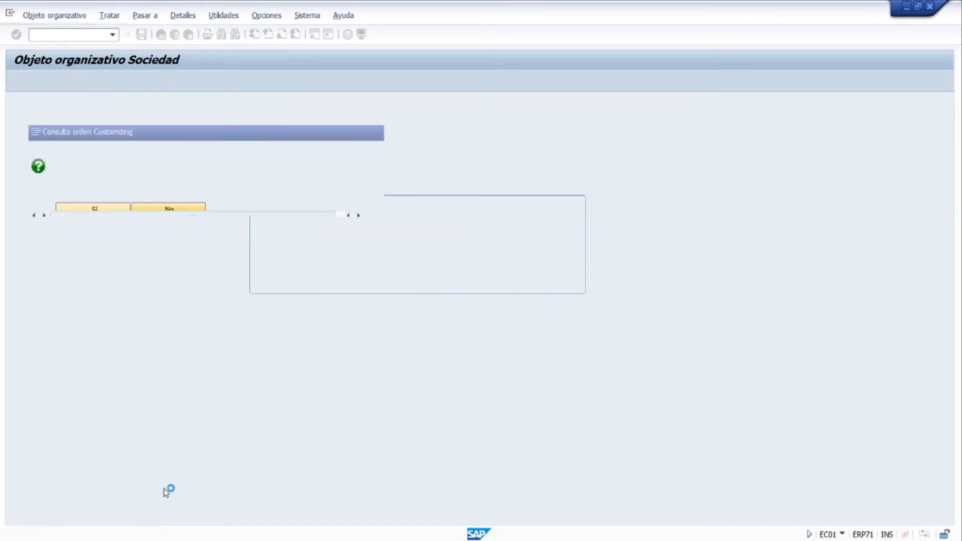
Step: Record the company code copy in the proposed Customizing request S4PK900010 and acknowledge the completion message
drag(229, 128, 403, 208)
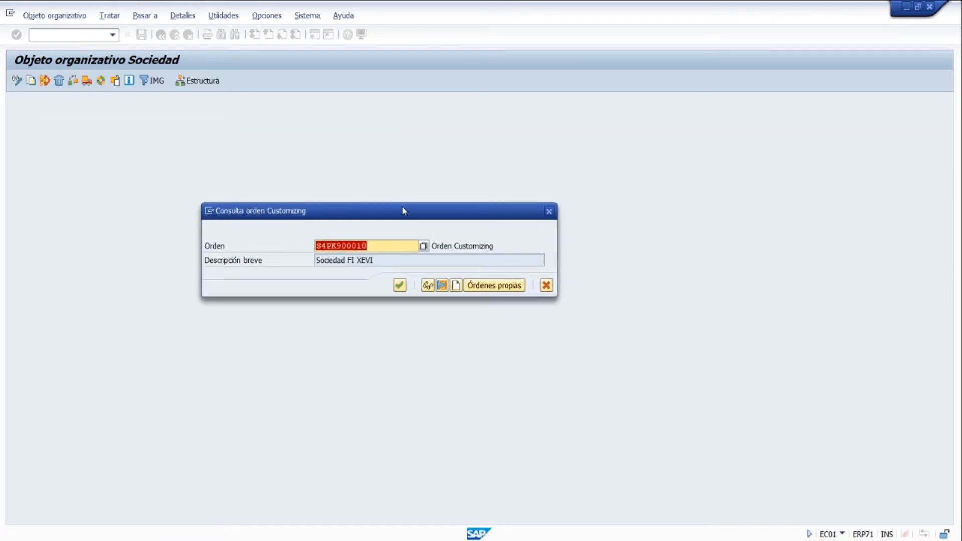
click(400, 285)
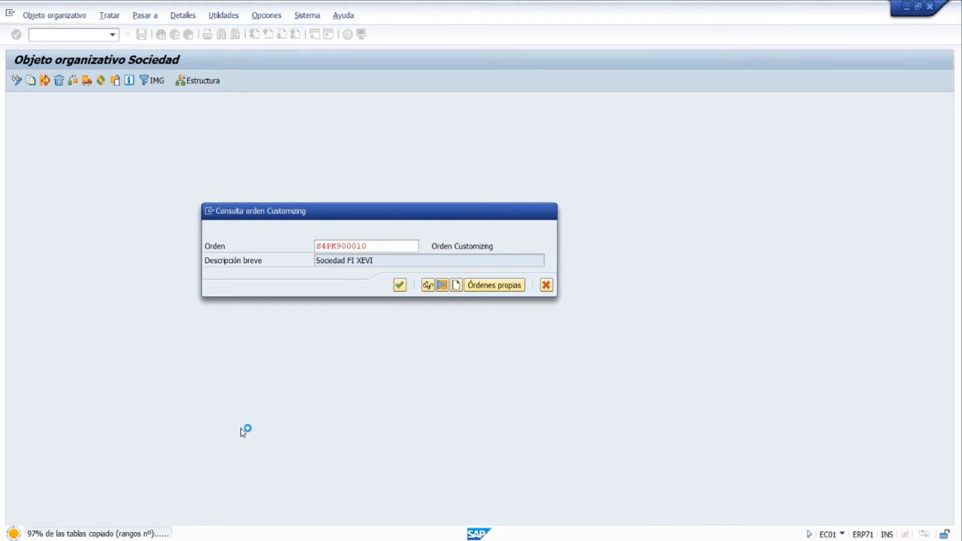
drag(210, 293, 441, 248)
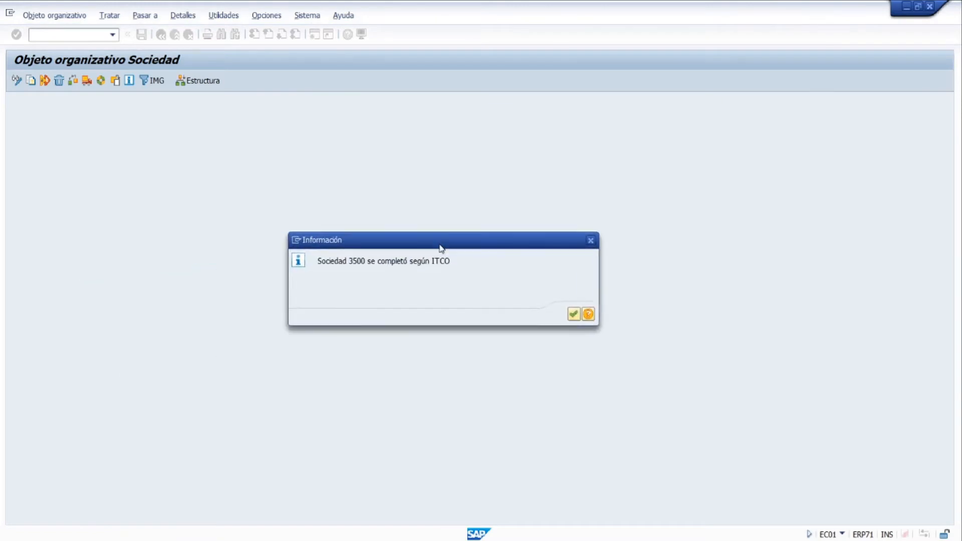
drag(366, 262, 350, 261)
drag(452, 261, 431, 261)
click(573, 315)
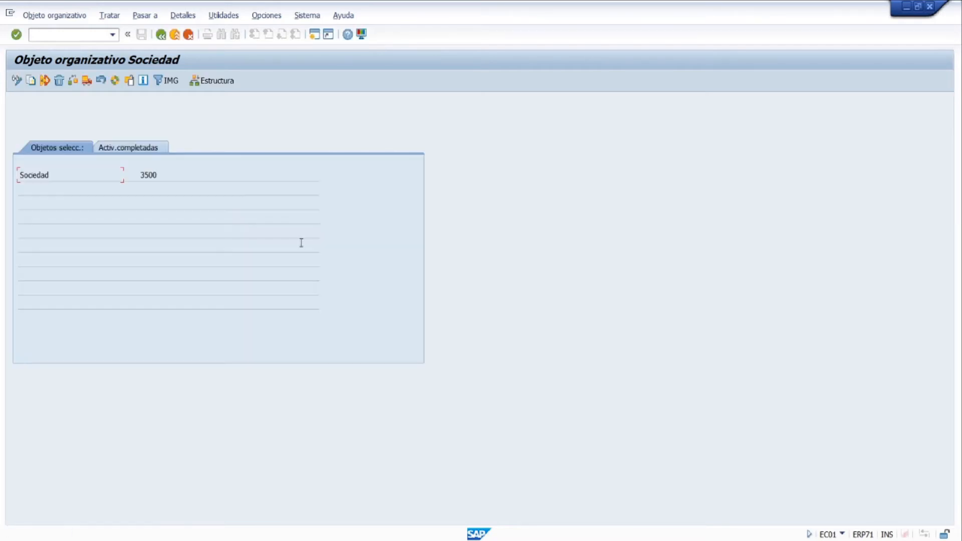
Step: Review the completed activities of the company code copy and return to the activity selection in the implementation guide
click(126, 148)
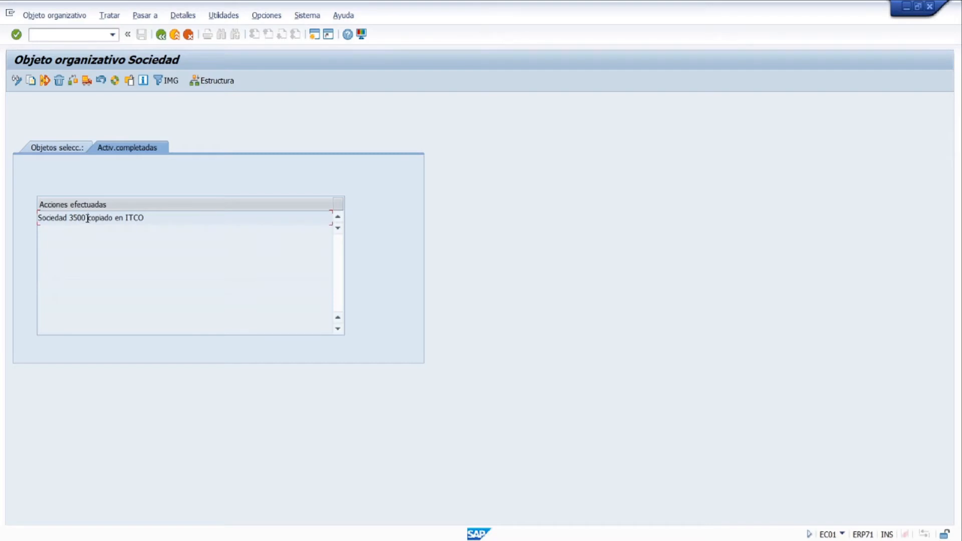
drag(87, 218, 70, 217)
drag(146, 218, 125, 218)
click(160, 34)
click(160, 34)
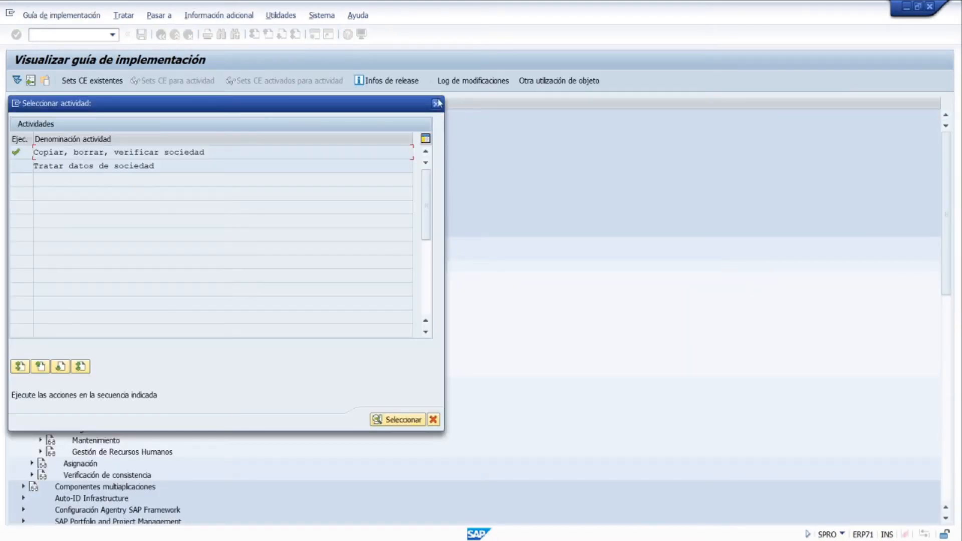
Step: Start the activity Tratar datos de sociedad, locate company code ITCO and open its details
double_click(182, 167)
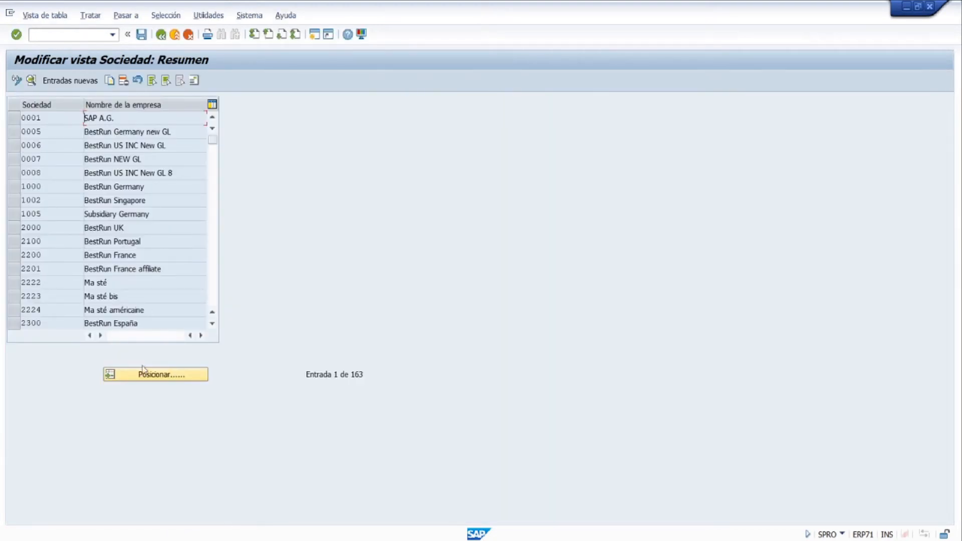
click(146, 374)
text(ITCO)
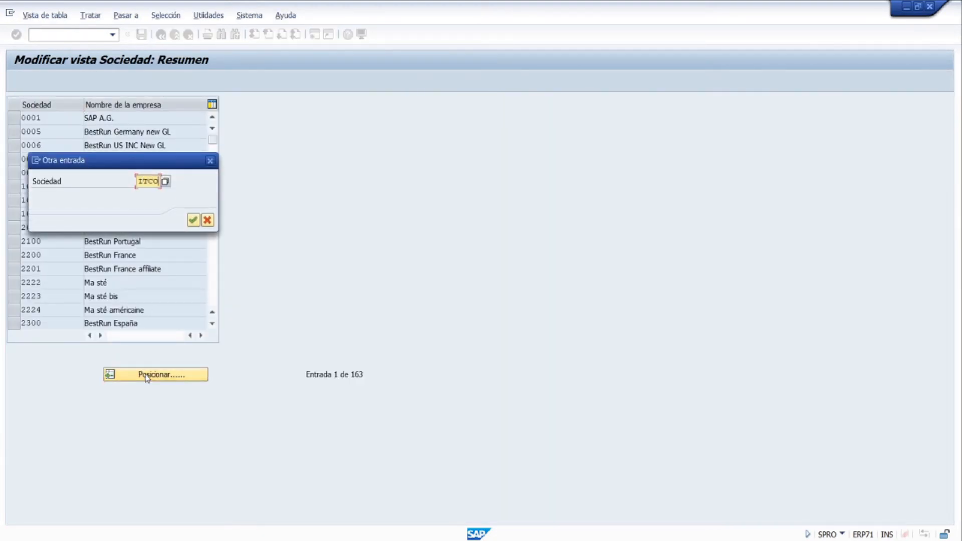
key(Return)
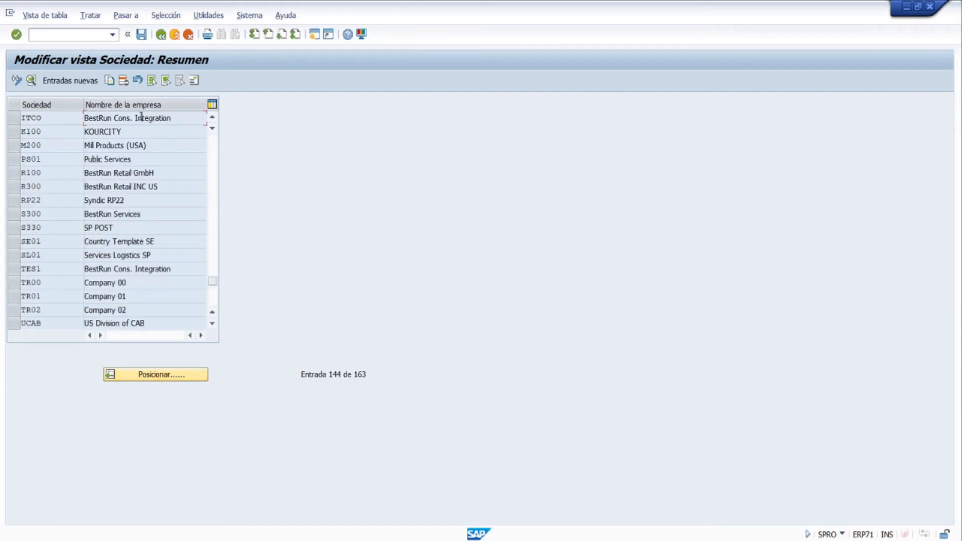
double_click(143, 118)
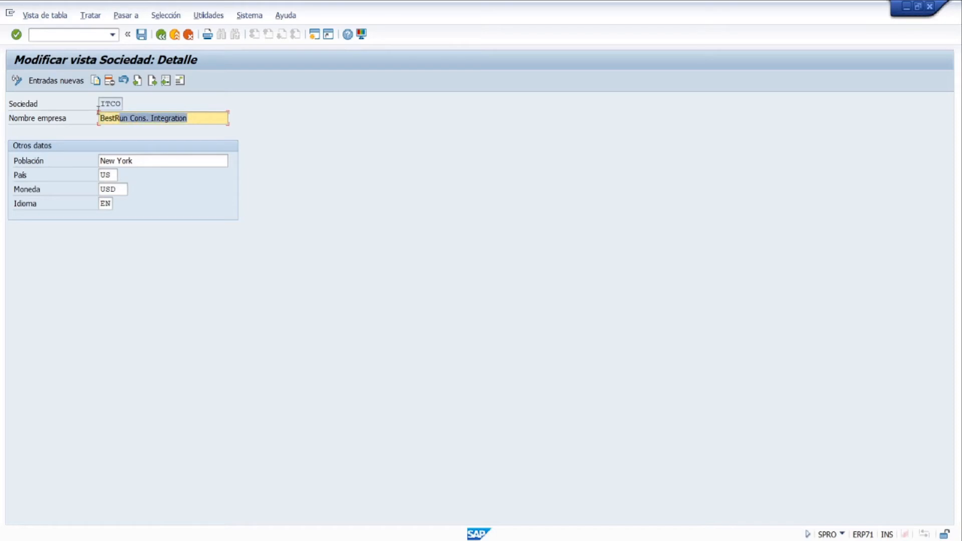
Step: Set the company name of ITCO to Consultoria IT EEUU and save it, confirming the Customizing request
text(C)
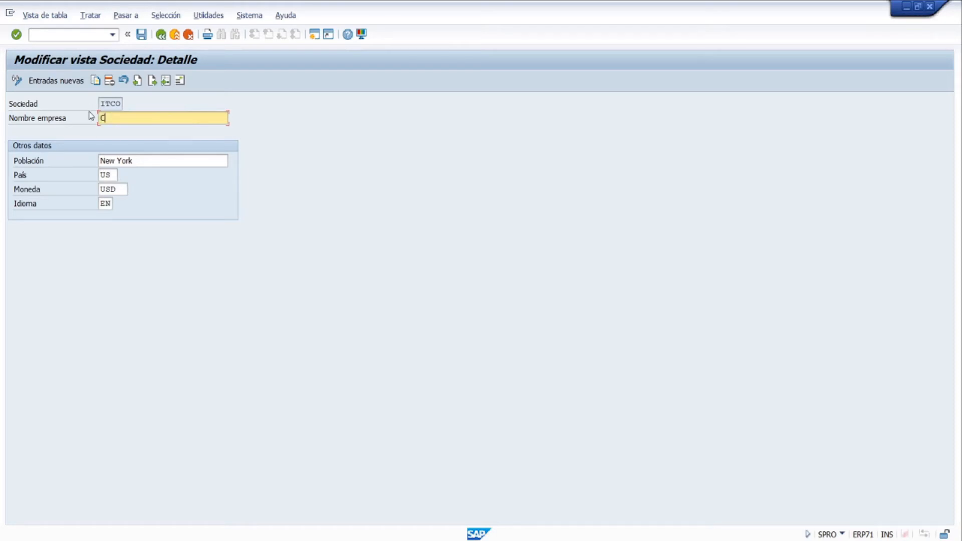
text(onsultoria IT EEUU)
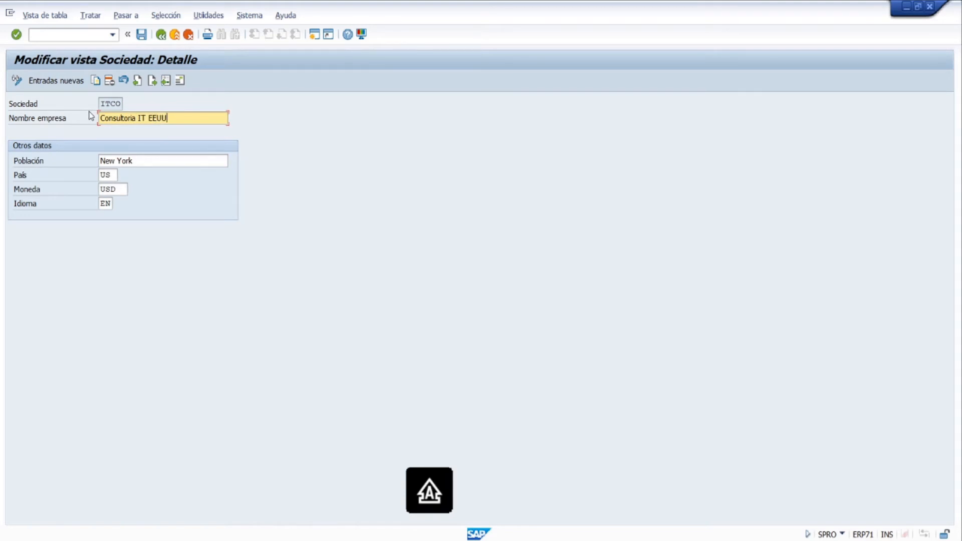
click(114, 174)
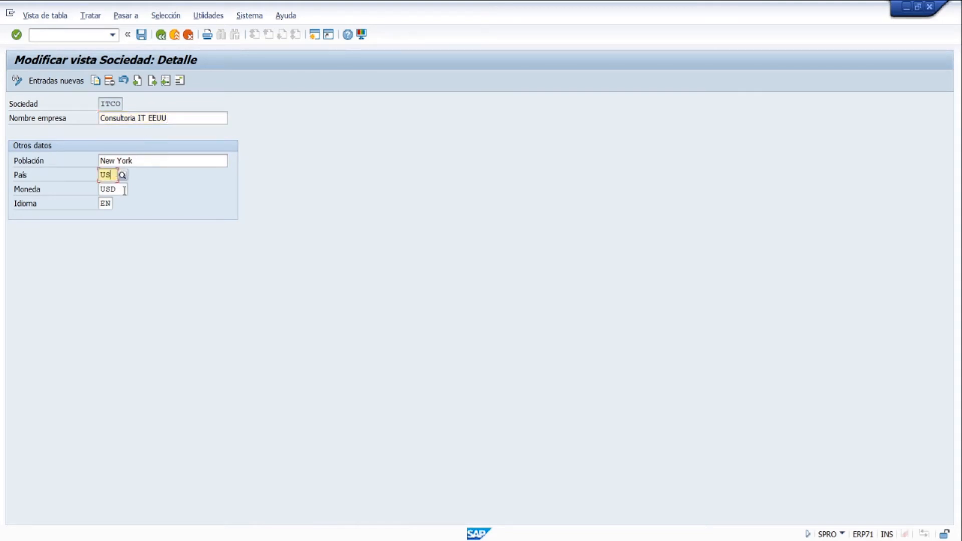
click(119, 190)
click(110, 203)
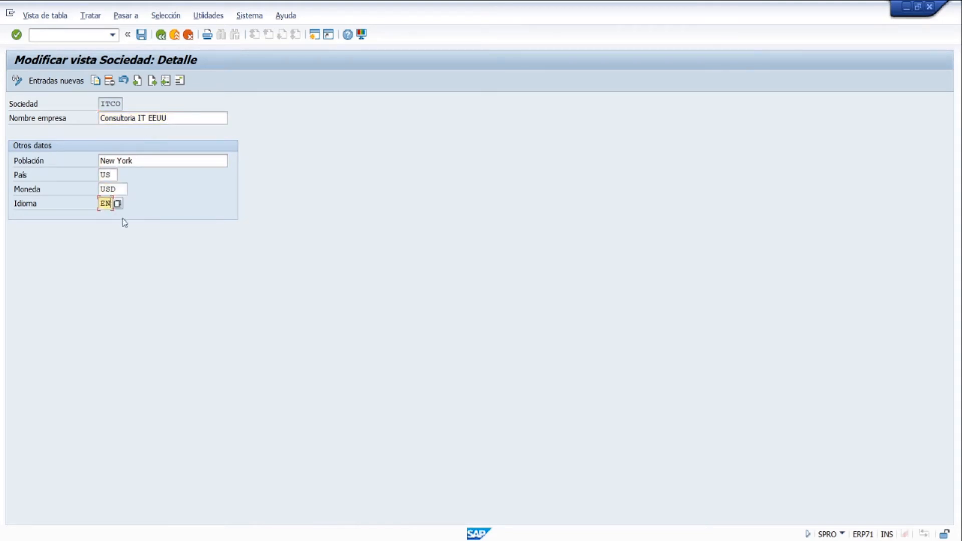
click(141, 34)
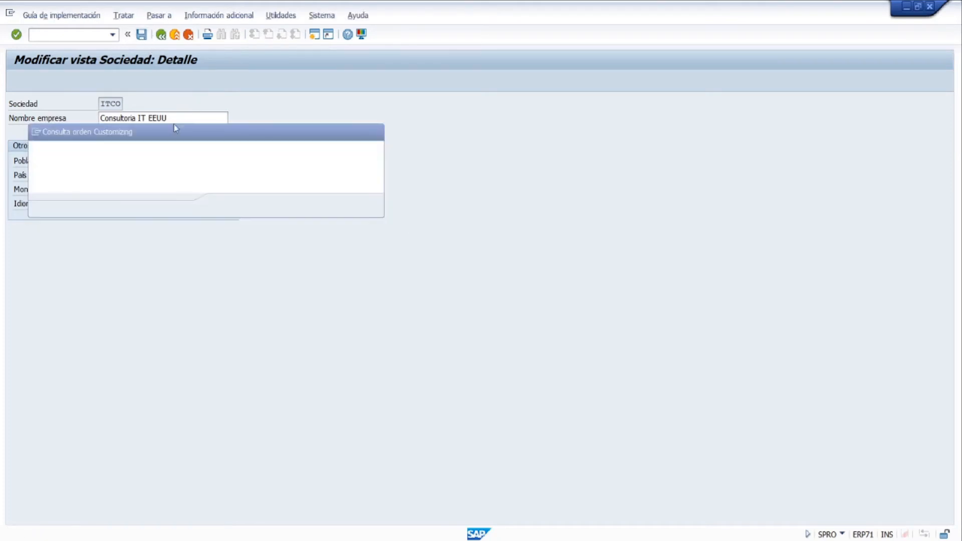
key(Return)
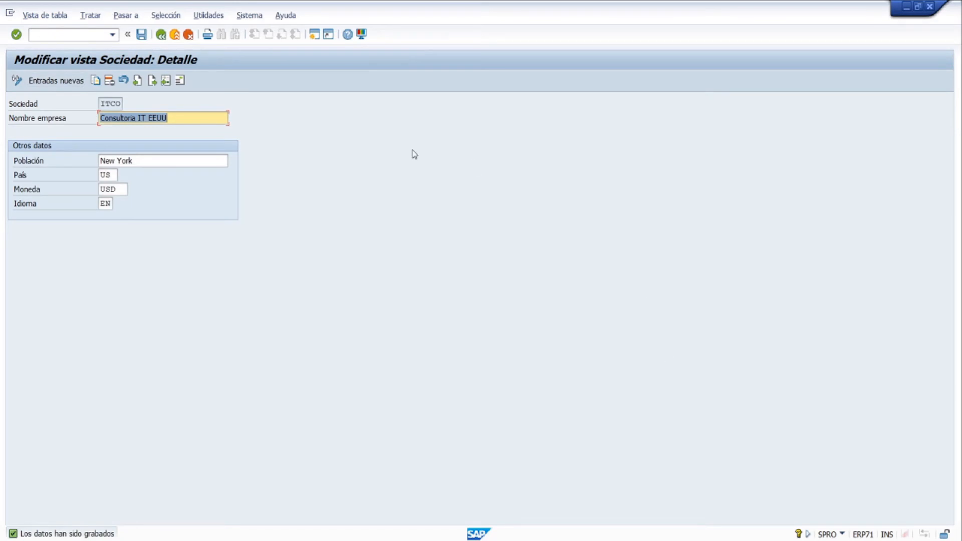
Step: Leave the company code data and the implementation guide, and start transaction OBY6
click(175, 34)
click(435, 103)
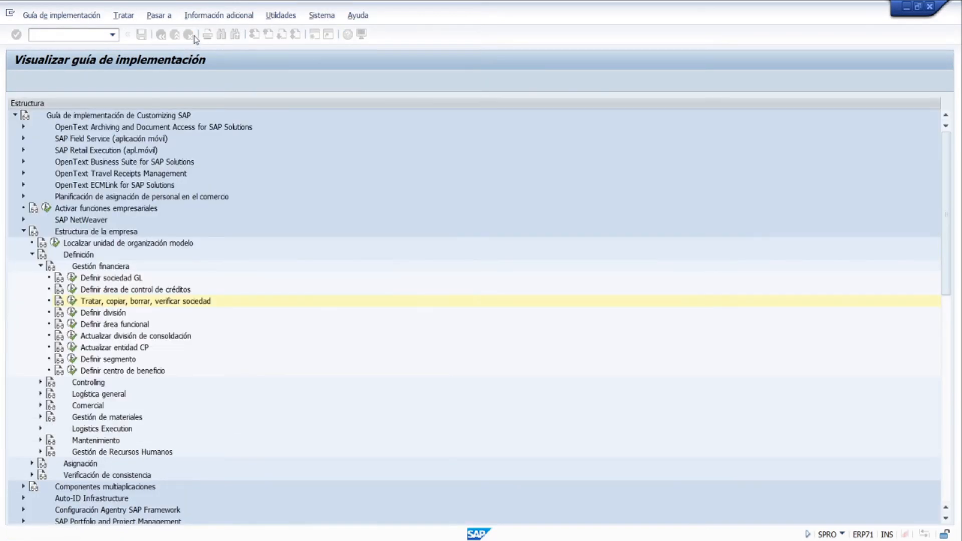
click(175, 34)
click(175, 34)
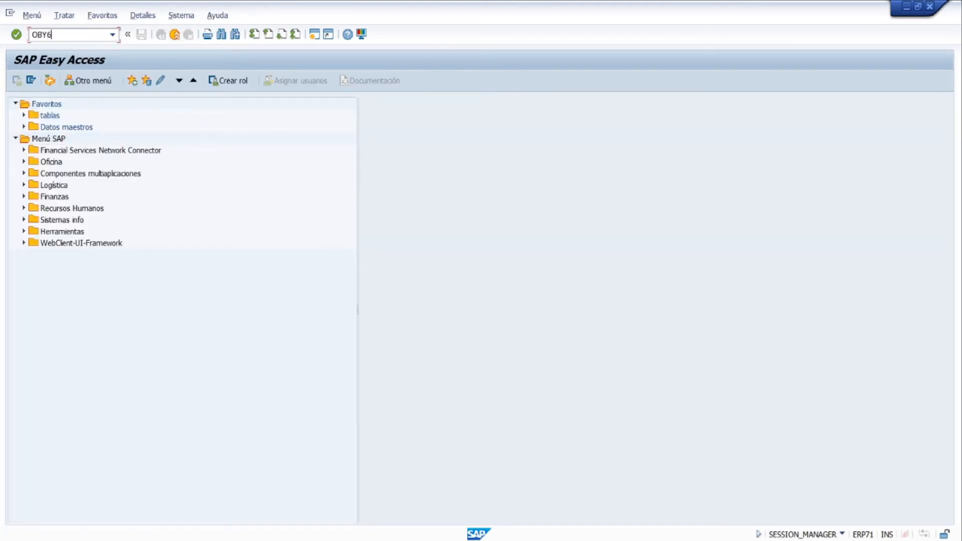
key(Return)
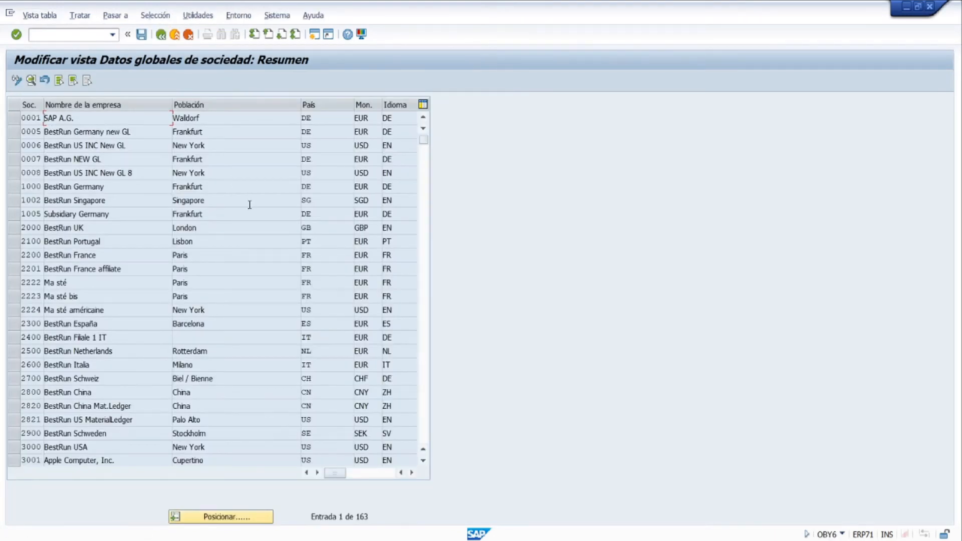
Step: Locate company code ITCO in the global data, examine its chart of accounts and fiscal year variant, and return to the overview
click(219, 517)
text(ITCO)
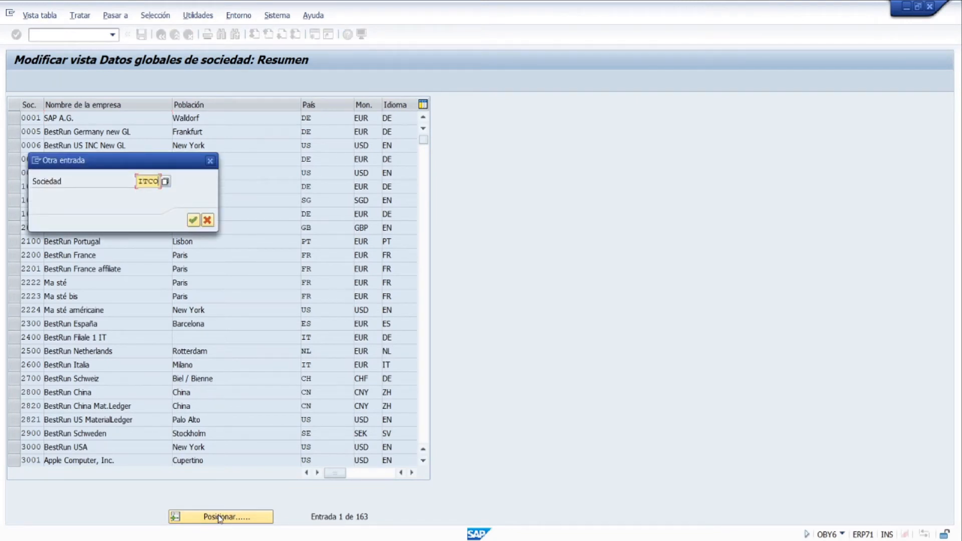
key(Return)
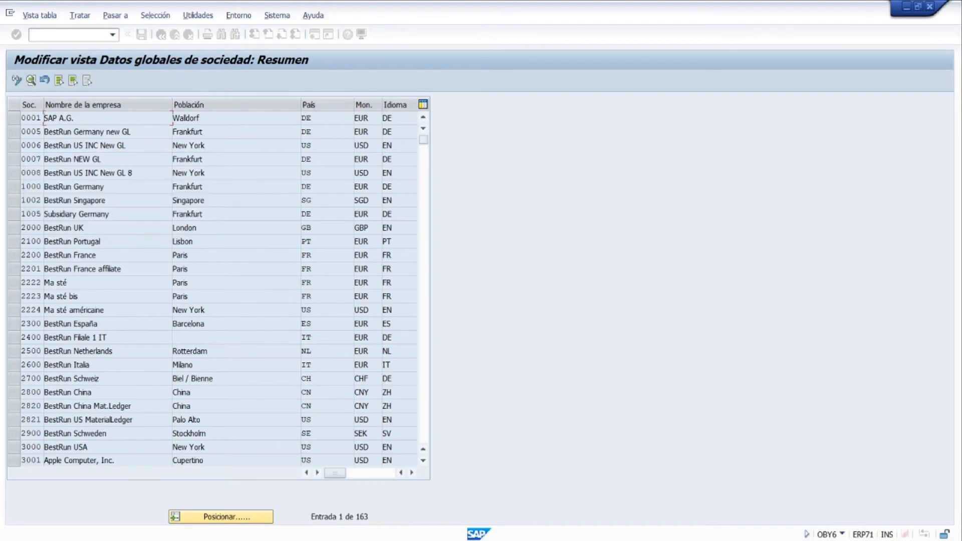
double_click(158, 118)
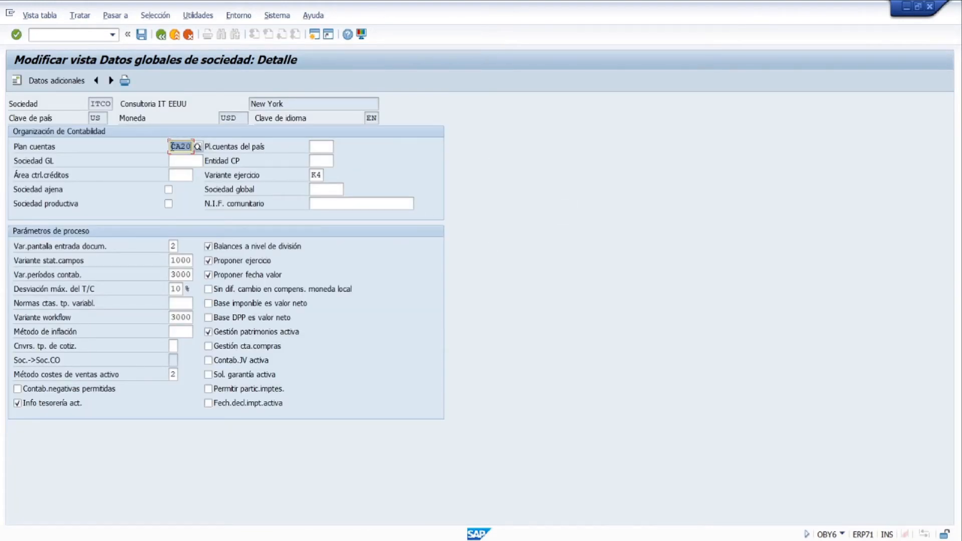
click(316, 175)
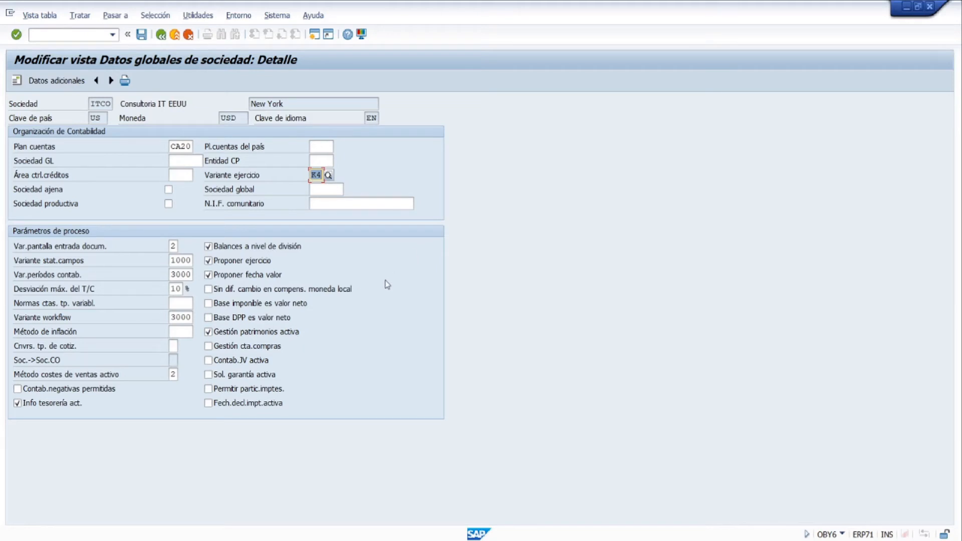
click(165, 38)
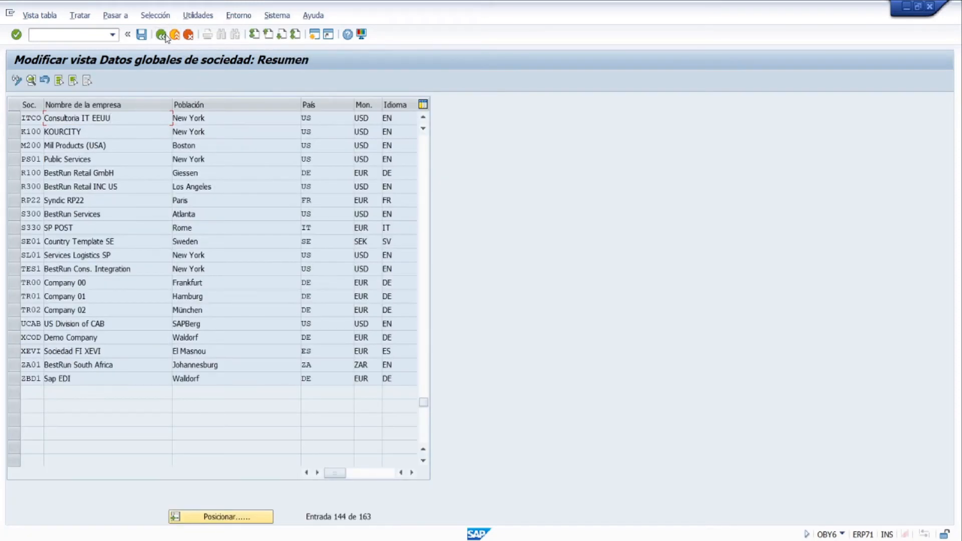
Step: Position the global data overview at company code COIT, examine its entry and return to SAP Easy Access
double_click(23, 118)
click(242, 519)
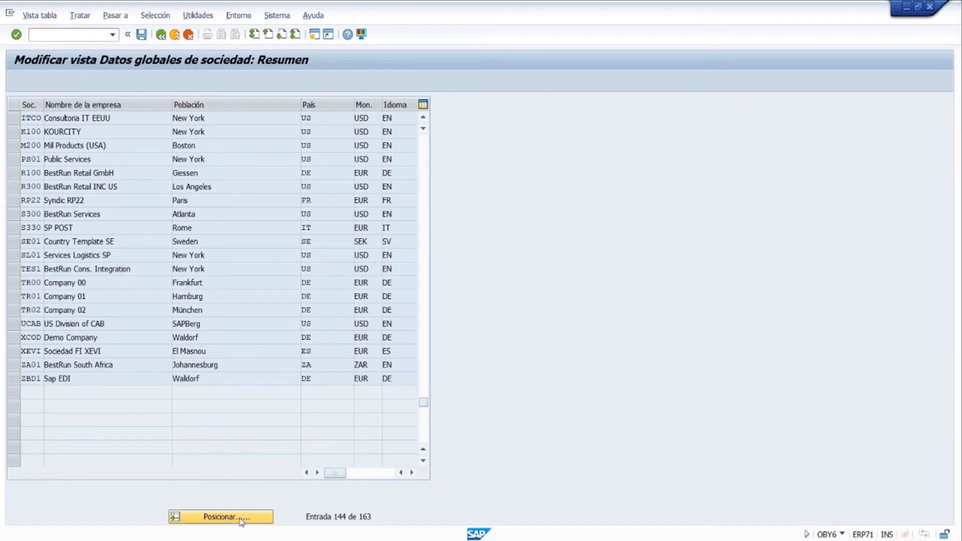
key(Return)
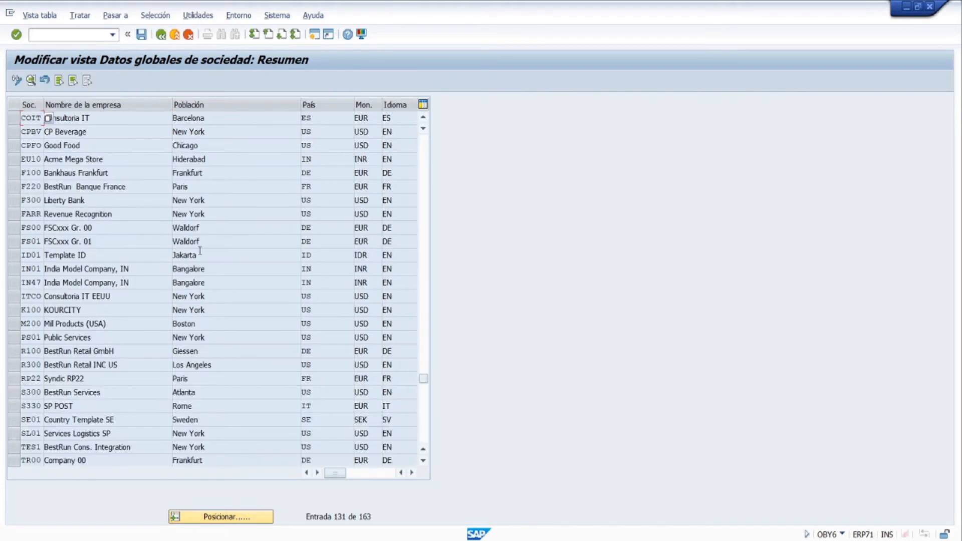
click(135, 120)
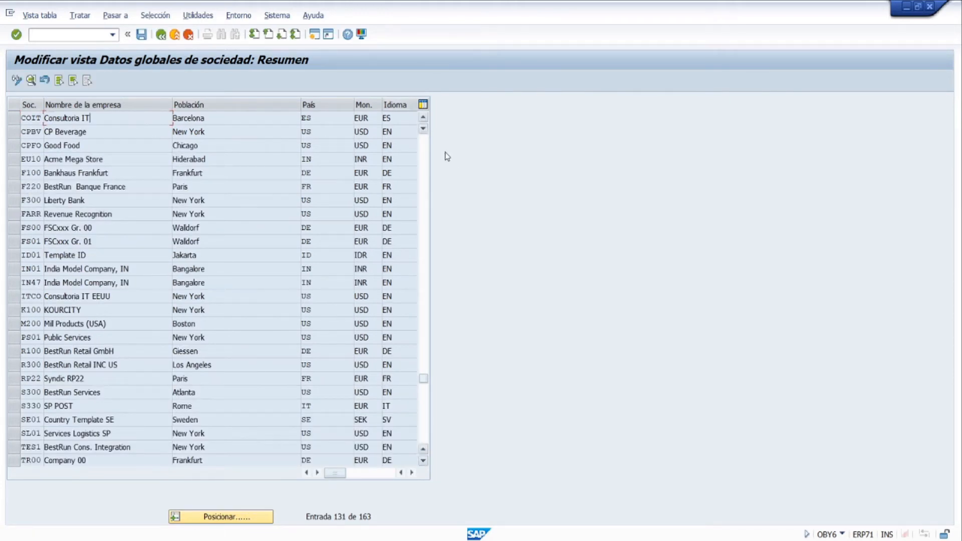
click(174, 35)
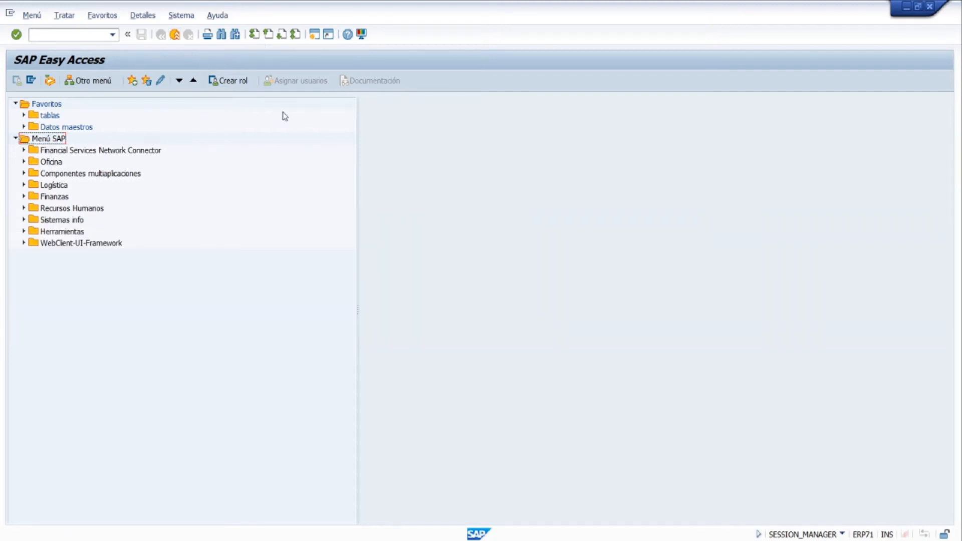
Step: Run transaction OX15 to view the overview of GL companies, and return to SAP Easy Access
click(457, 146)
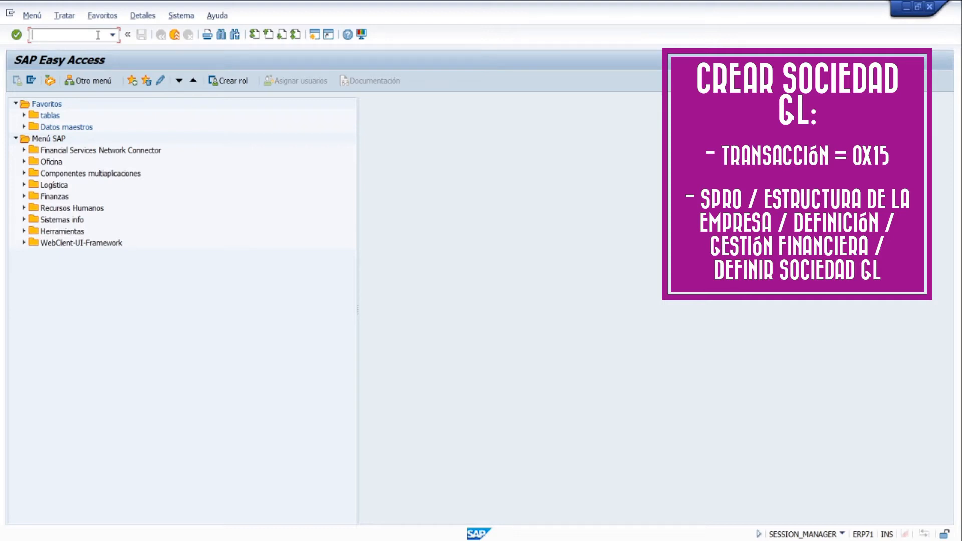
text(OX15)
key(Return)
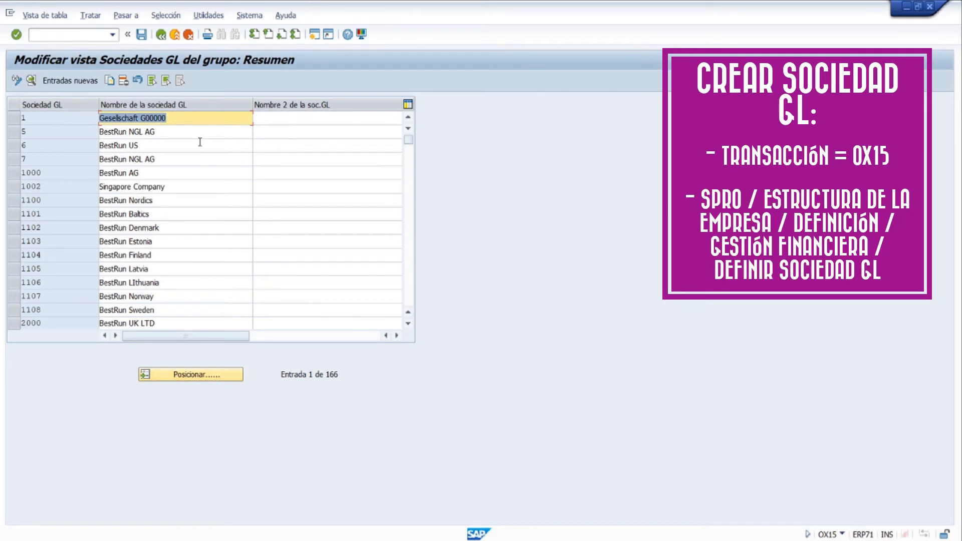
click(161, 35)
Step: Run SPRO and start Definir sociedad GL under Estructura de la empresa, Definición, Gestión financiera in the implementation guide
text(SPRO)
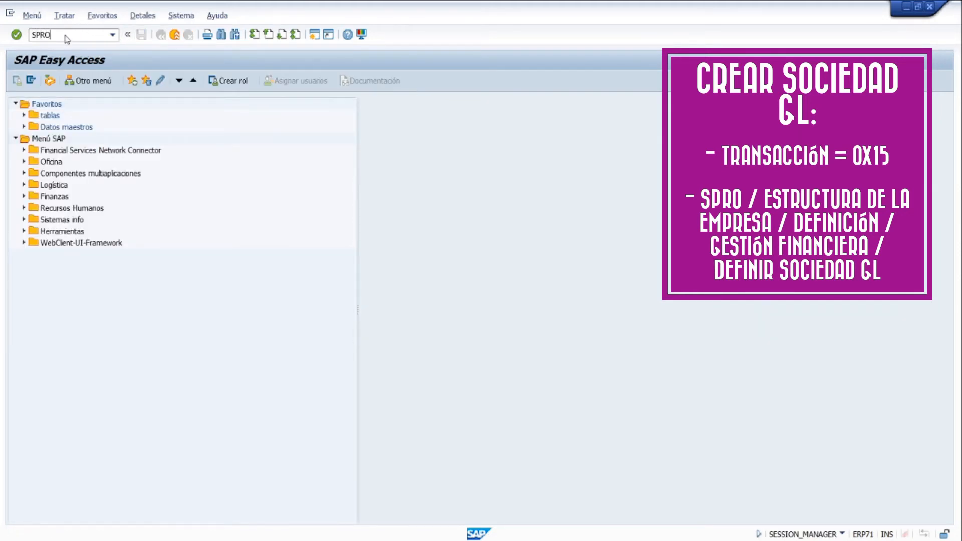
key(Return)
key(F5)
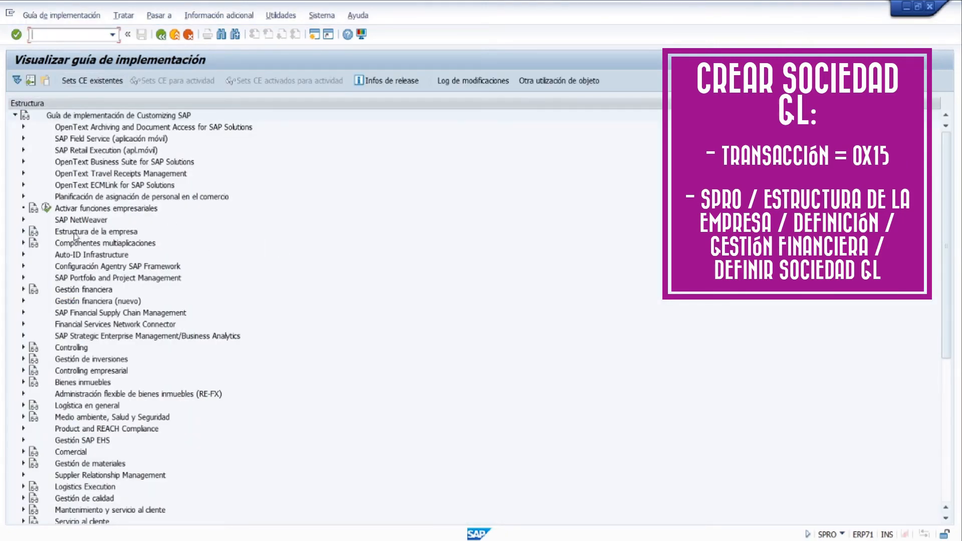
click(25, 232)
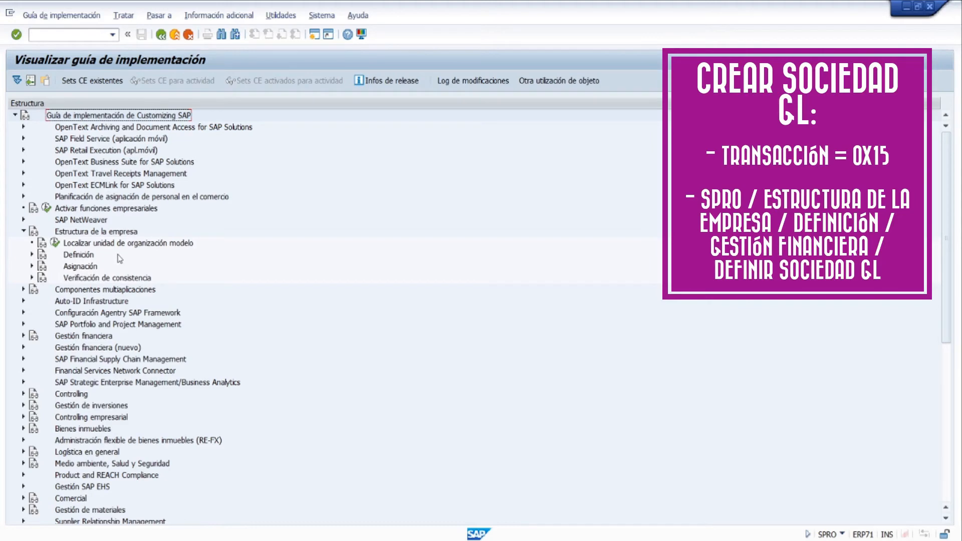
click(33, 255)
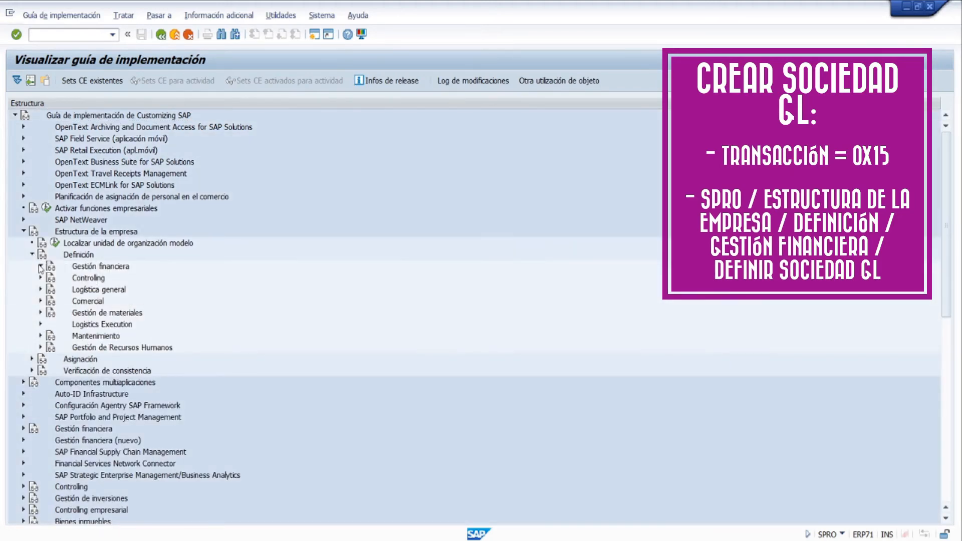
click(41, 267)
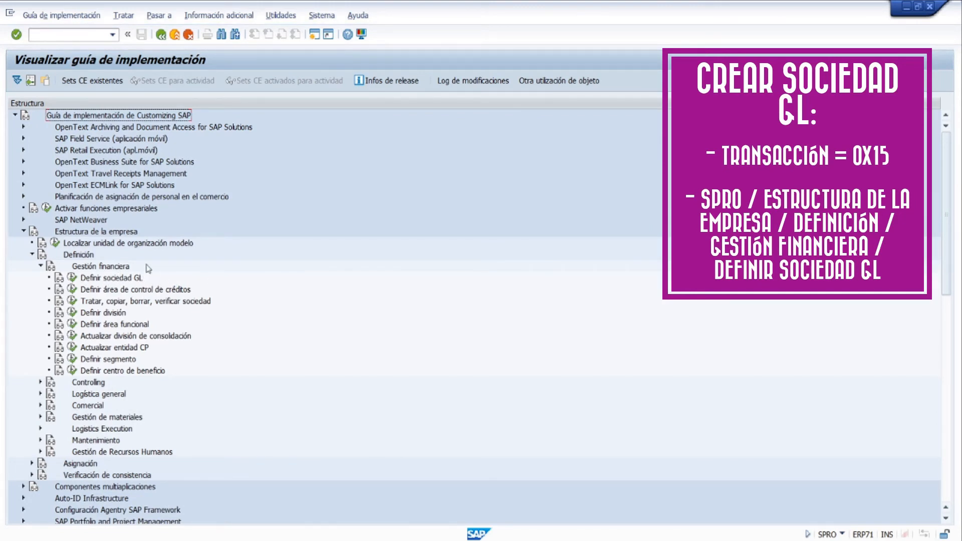
click(72, 278)
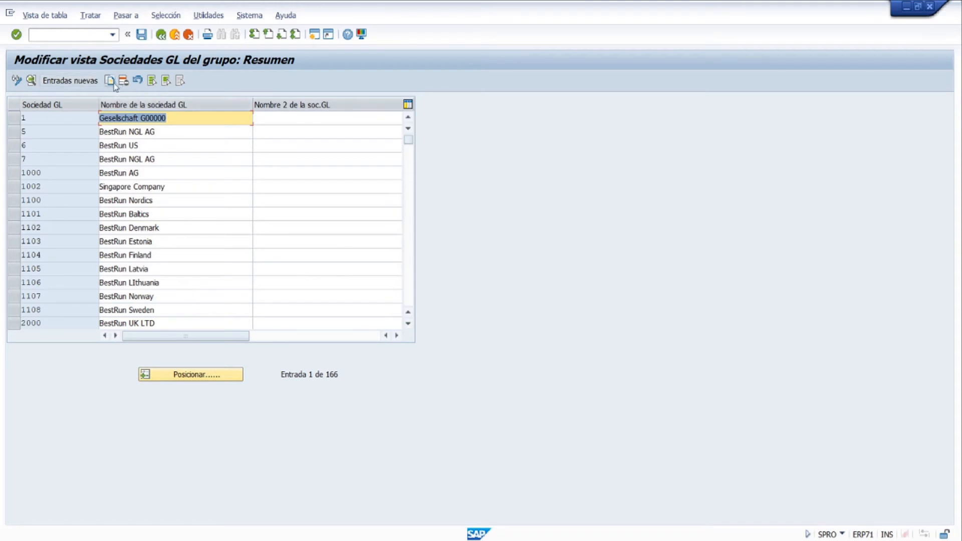
Step: Add a new GL company entry with the code GLCOIT and the name Consultoria IT Sociedad GL
click(75, 80)
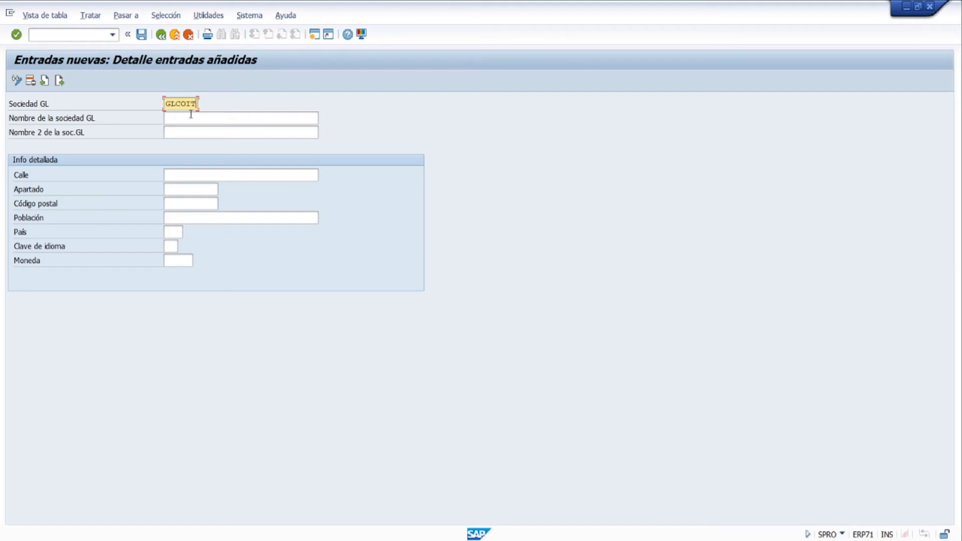
drag(165, 103, 228, 112)
click(216, 117)
drag(196, 105, 135, 91)
click(184, 121)
text(Co)
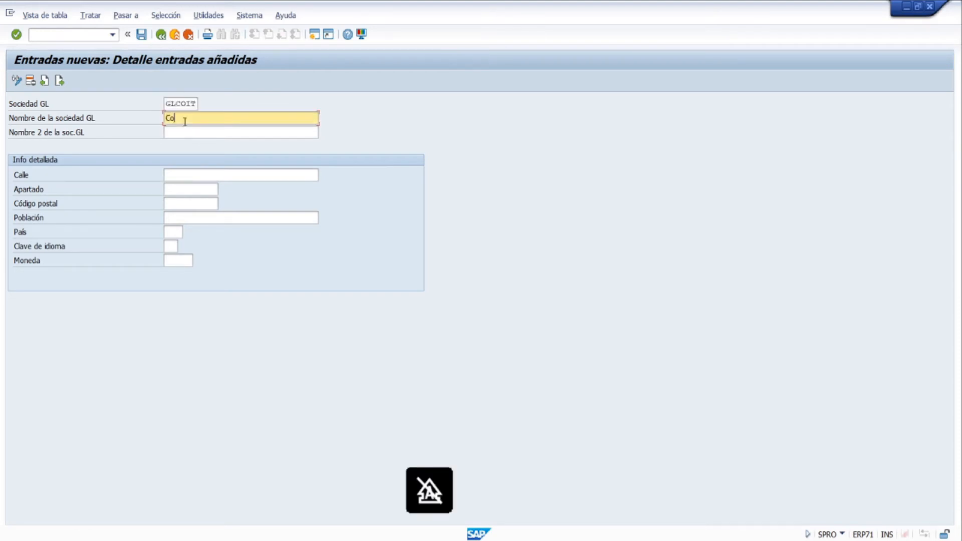
text(nsultoria IT Sociedad GL)
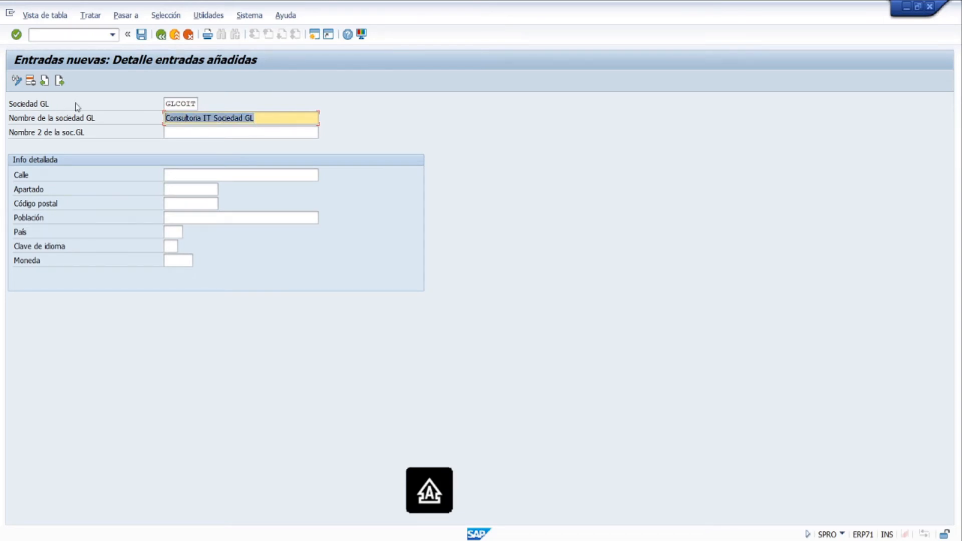
Step: Set the second name to Consultoria IT Sociedad GL and fill in the street, PO box, postal code and the city Barcelona
click(203, 132)
text(Consultoria IT Sociedad GL)
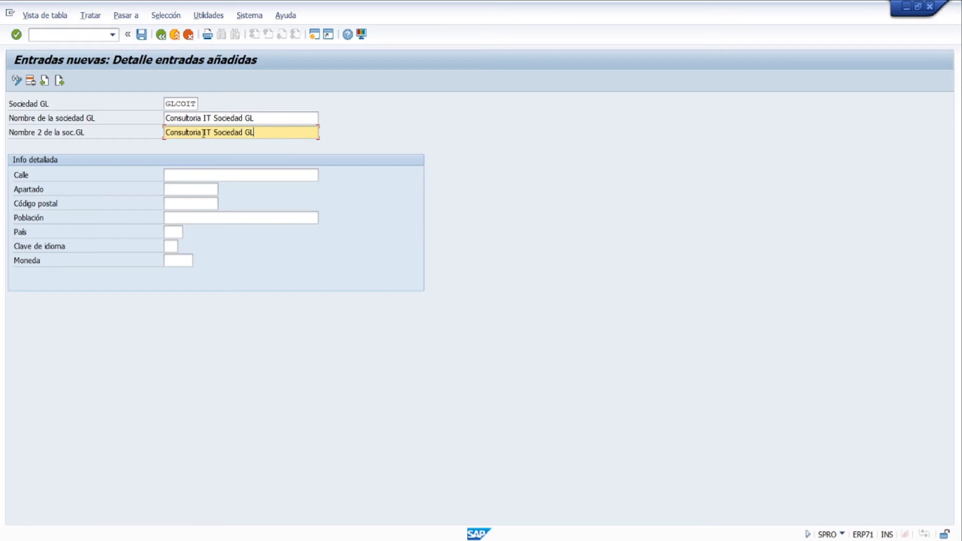
click(215, 173)
text(T)
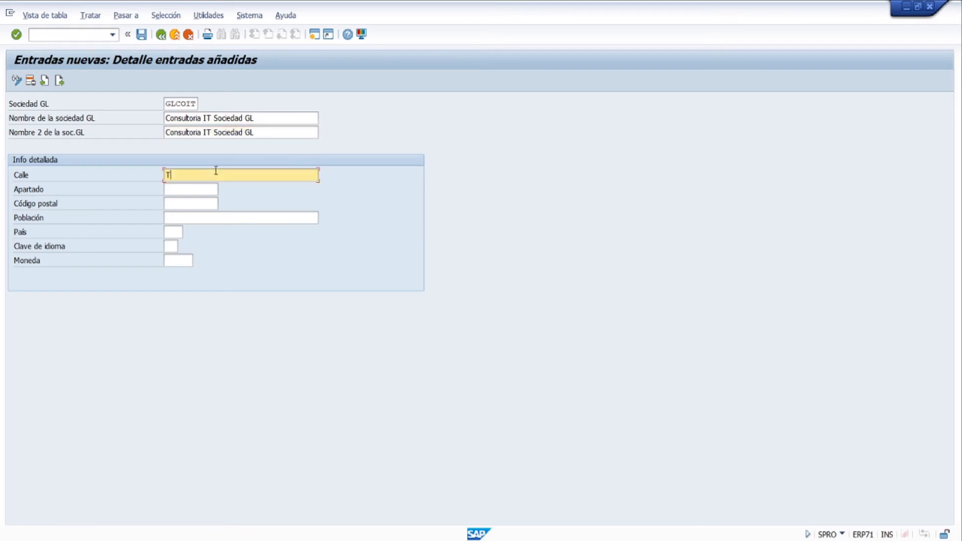
text(est)
key(Tab)
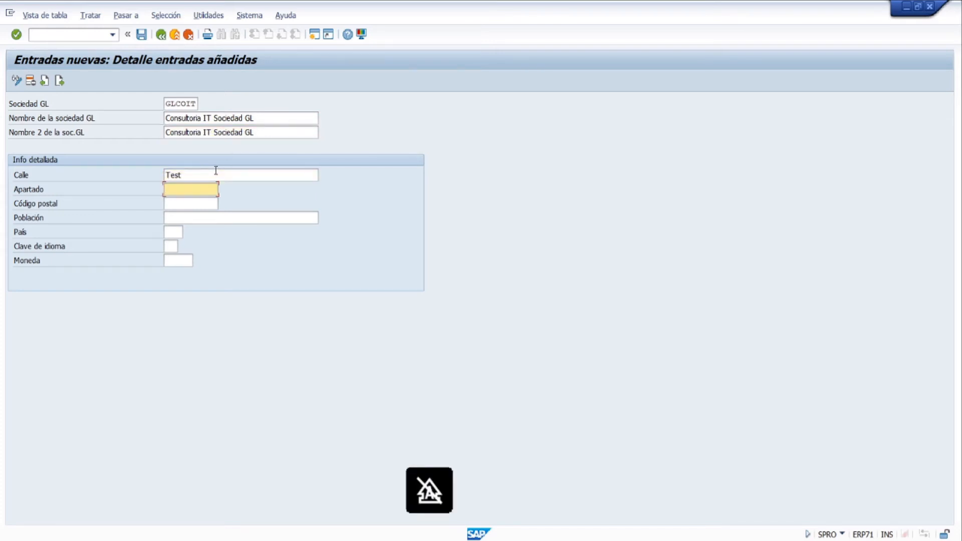
text(000000)
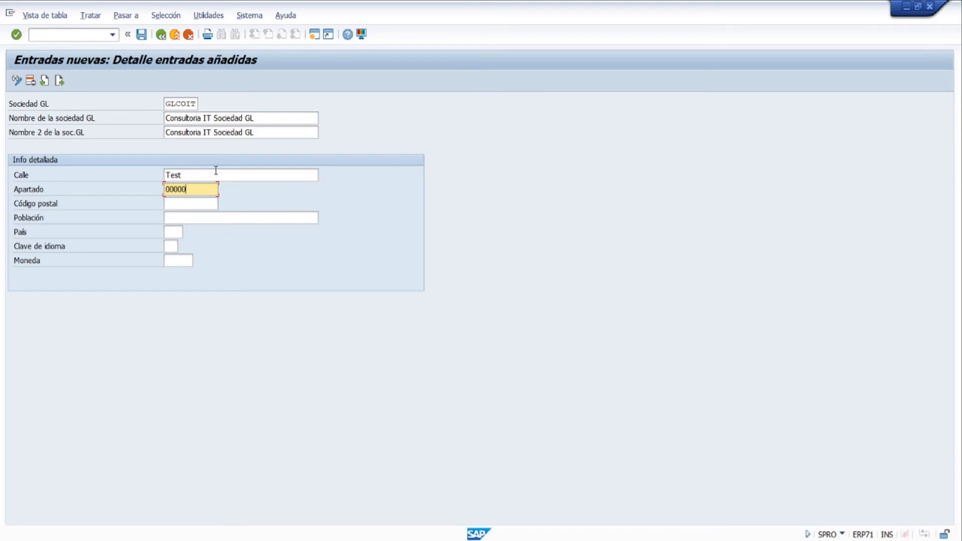
key(Tab)
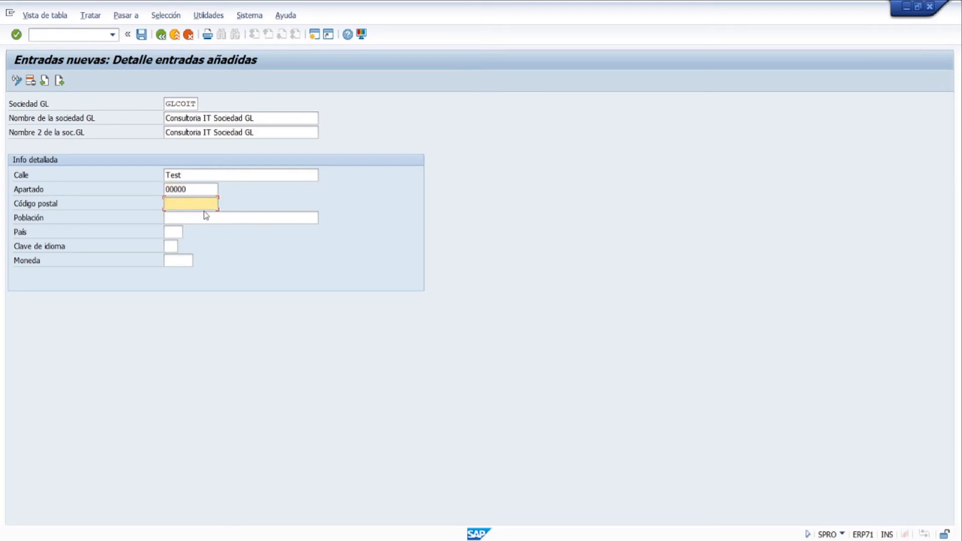
text(80000)
key(Tab)
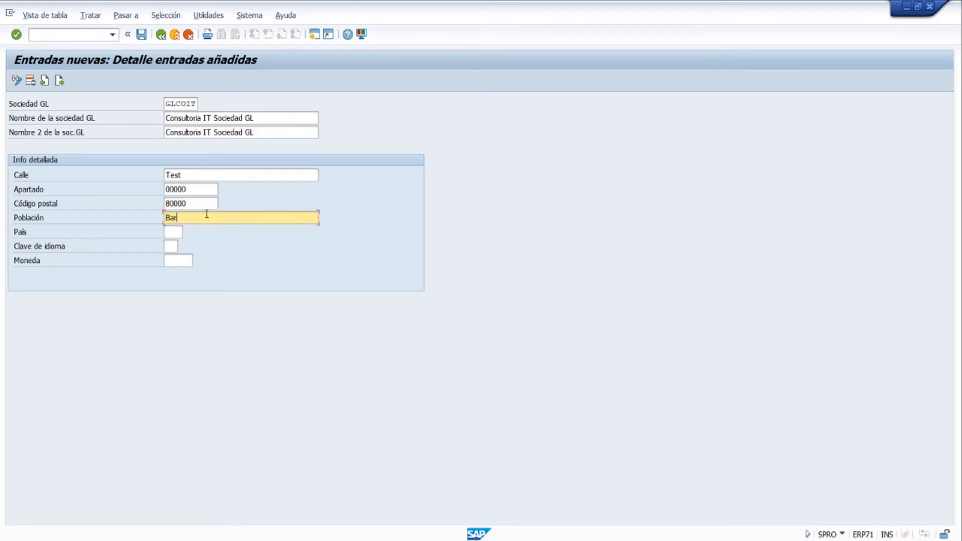
key(Tab)
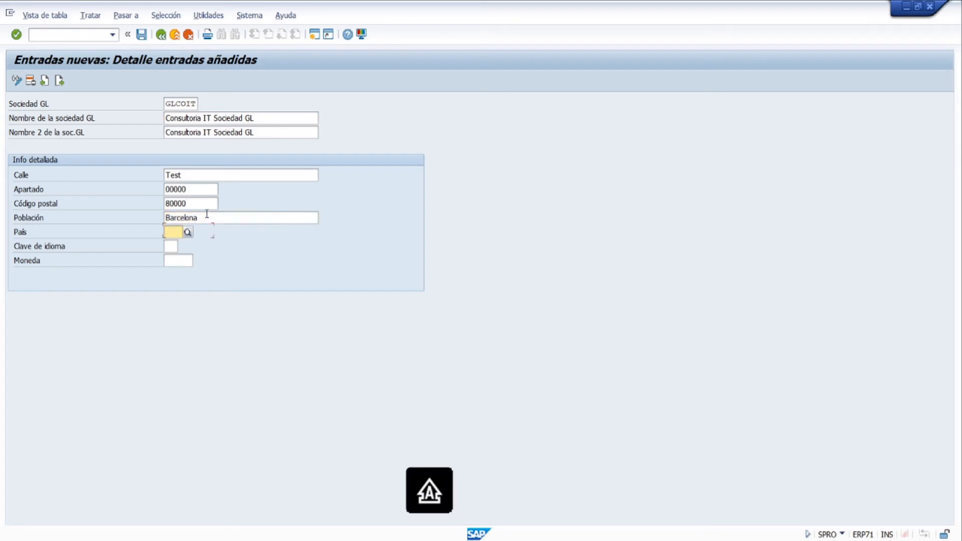
Step: Set the GL company's country to ES, its language key to ES and its currency to EUR
text(ES)
key(Tab)
text(E)
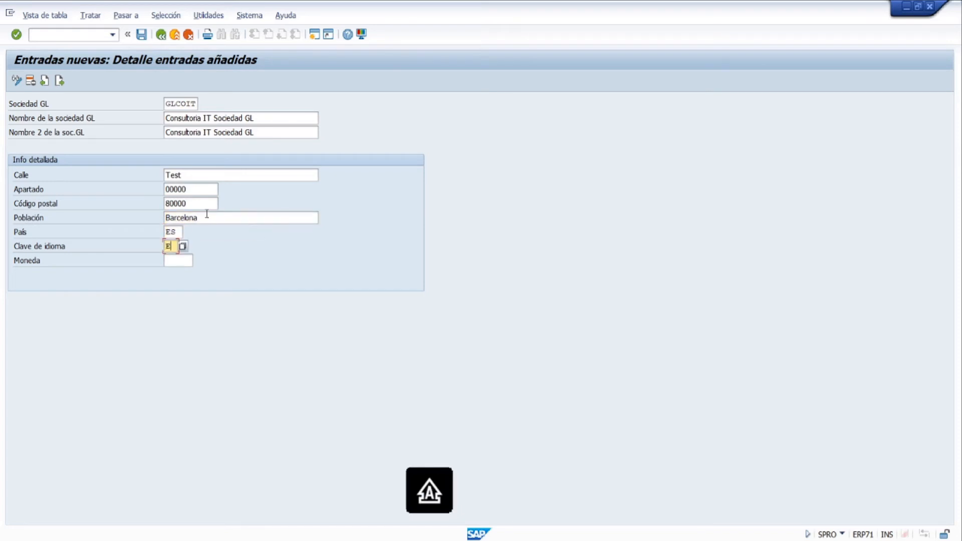
text(S)
key(Tab)
text(EUR)
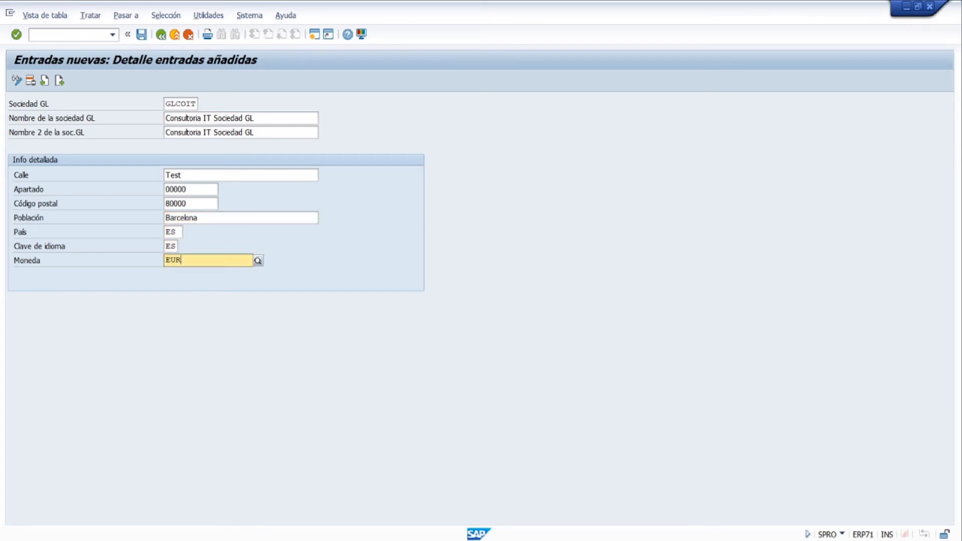
click(337, 243)
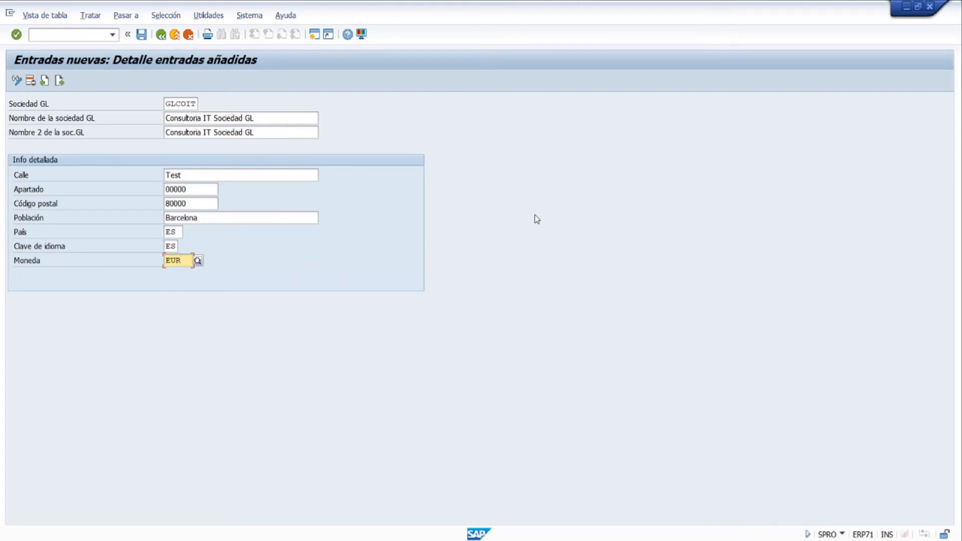
drag(187, 257, 142, 262)
Step: Save the GLCOIT entry in the proposed Customizing request and return to the implementation guide
click(141, 34)
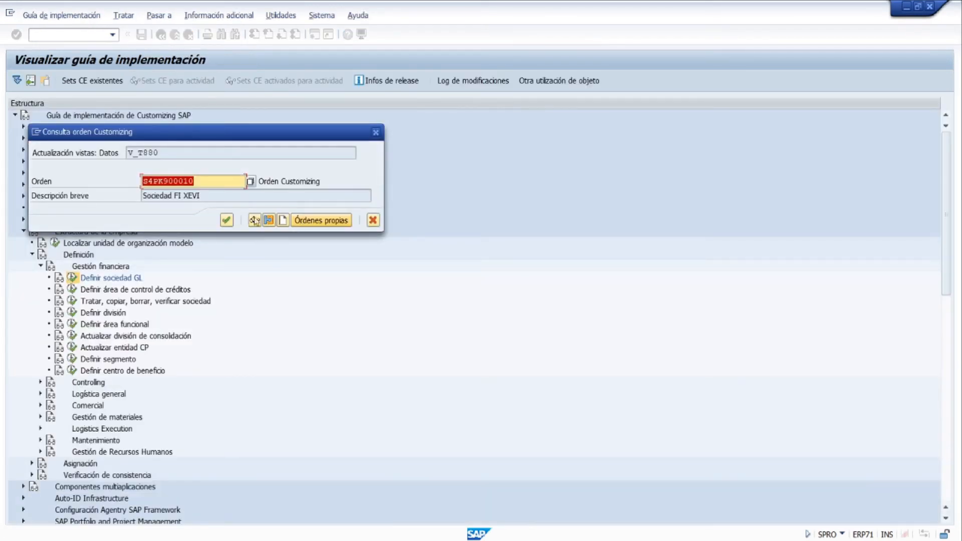
click(227, 220)
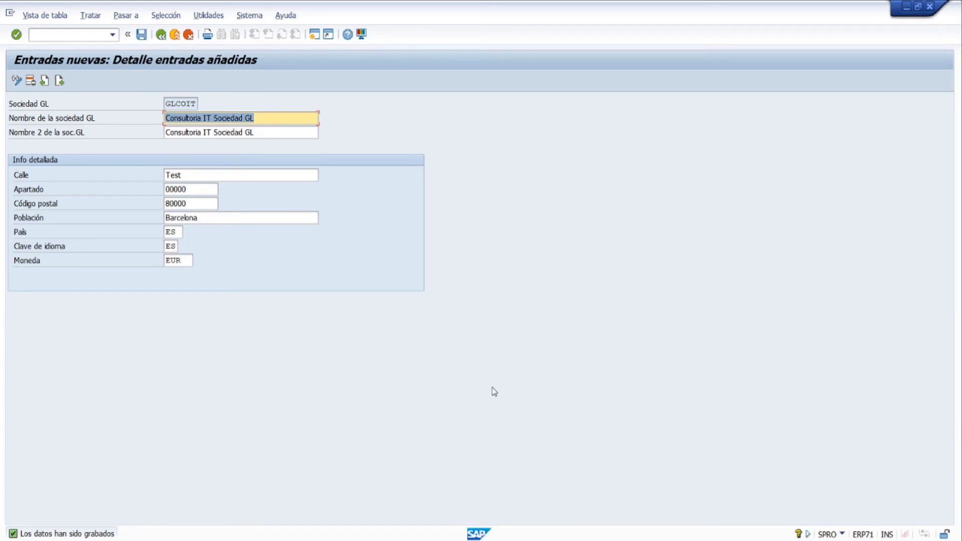
click(160, 35)
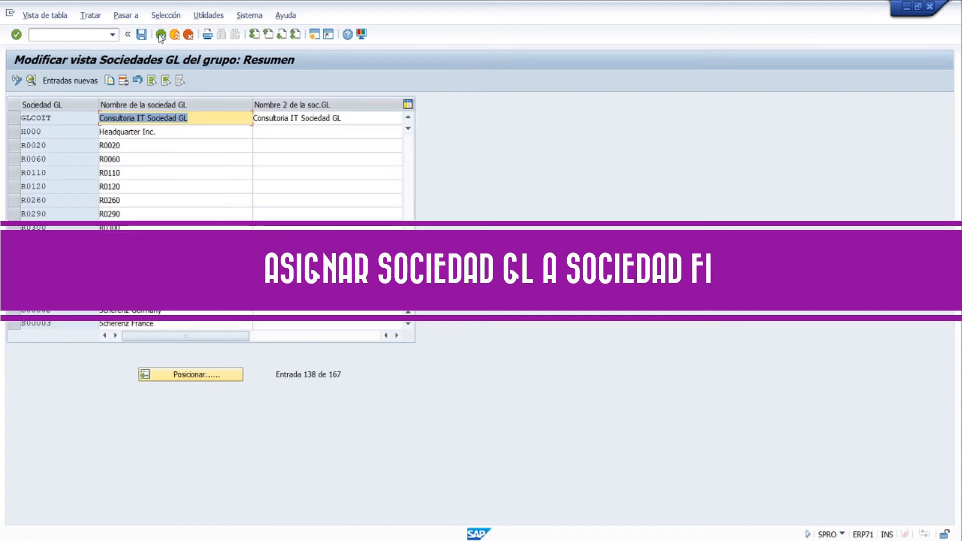
click(160, 35)
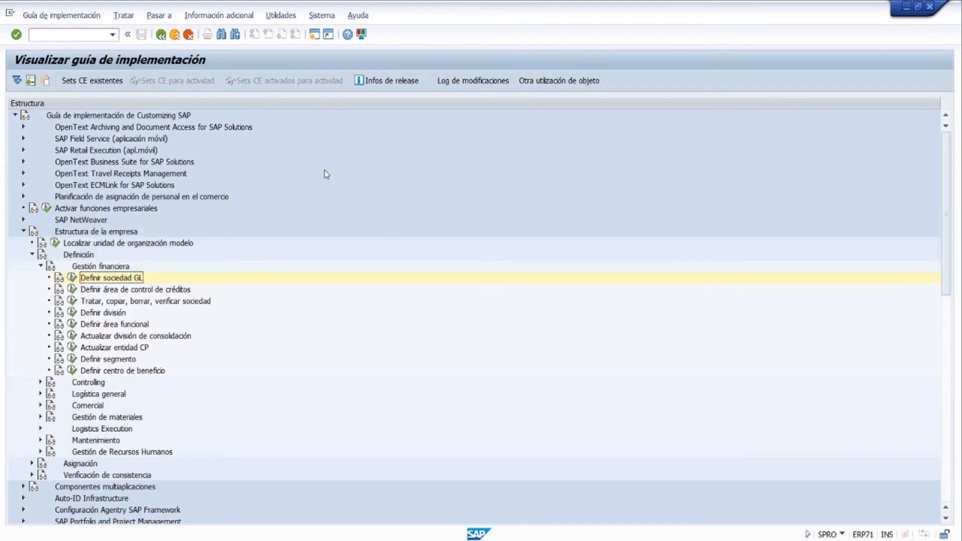
Step: Start Asignar sociedad a sociedad GL under Estructura de la empresa, Asignación, Gestión financiera in the implementation guide
click(41, 266)
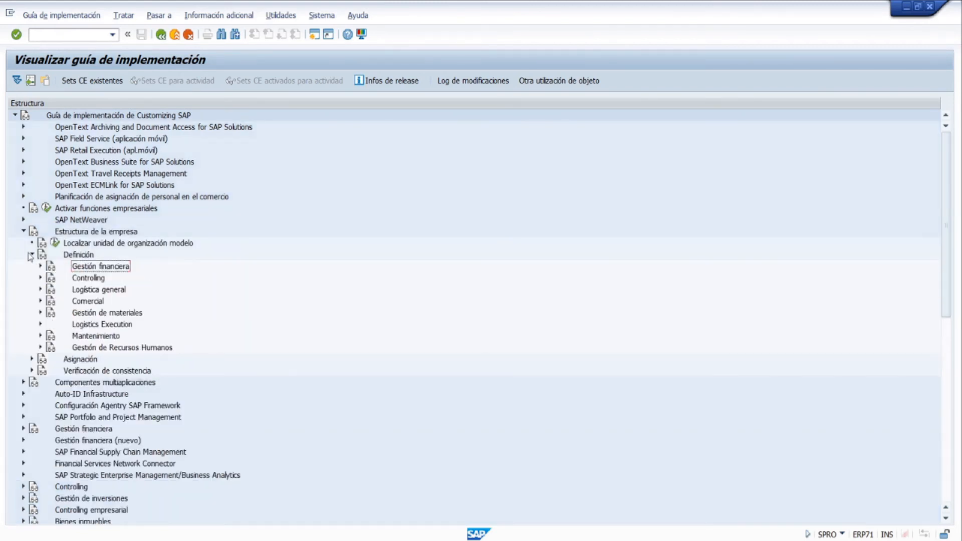
click(31, 255)
click(23, 232)
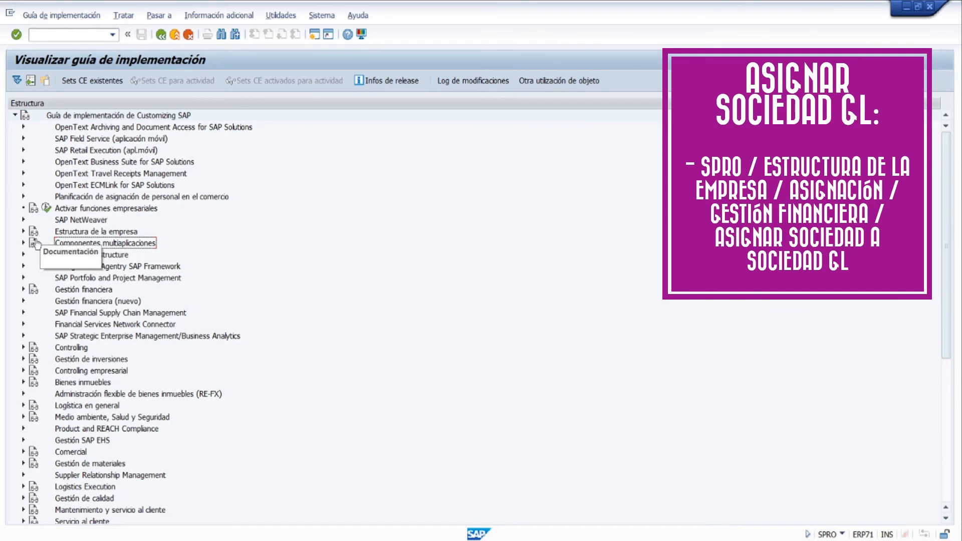
click(23, 231)
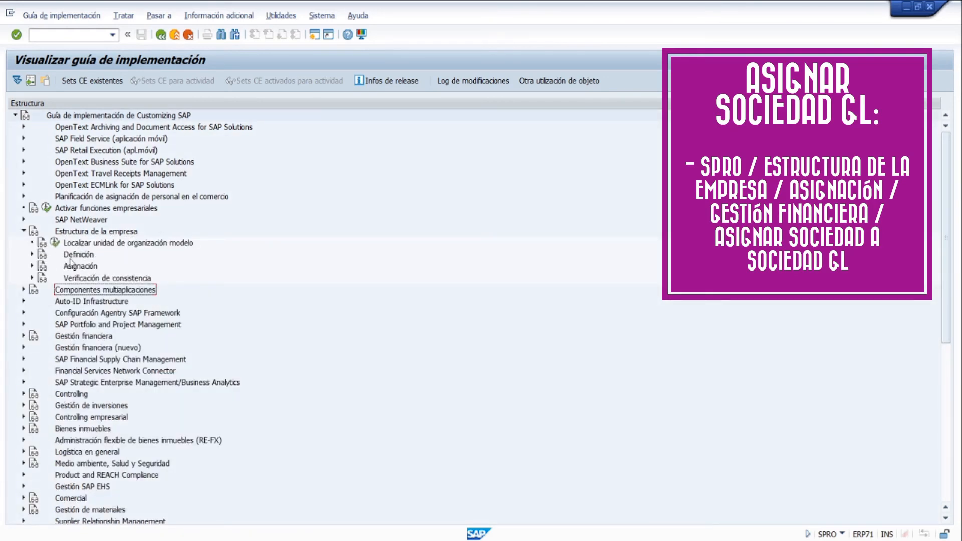
click(32, 266)
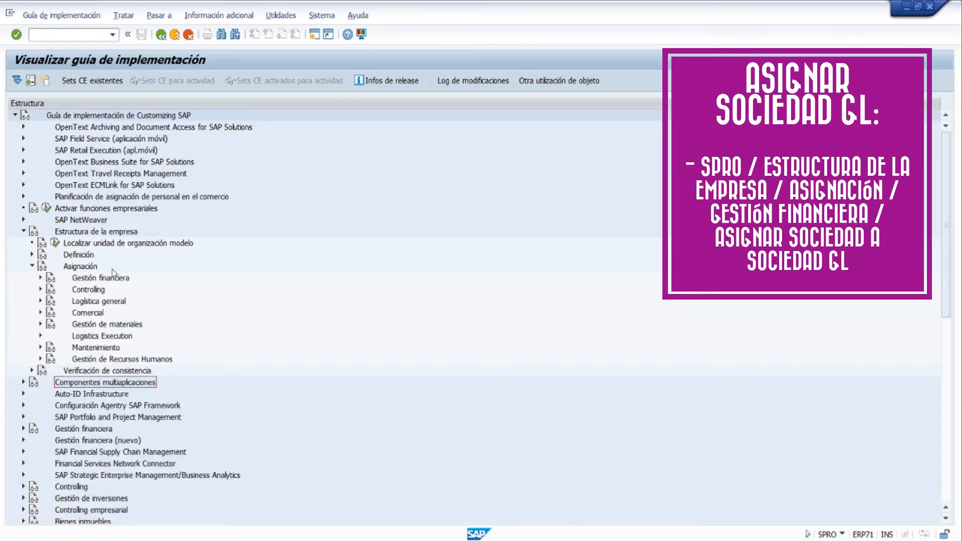
click(40, 278)
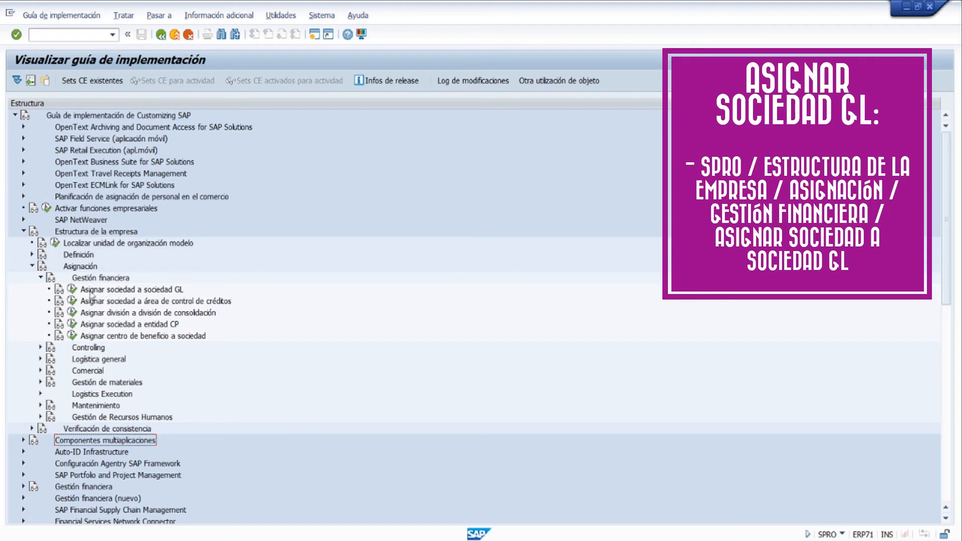
click(73, 289)
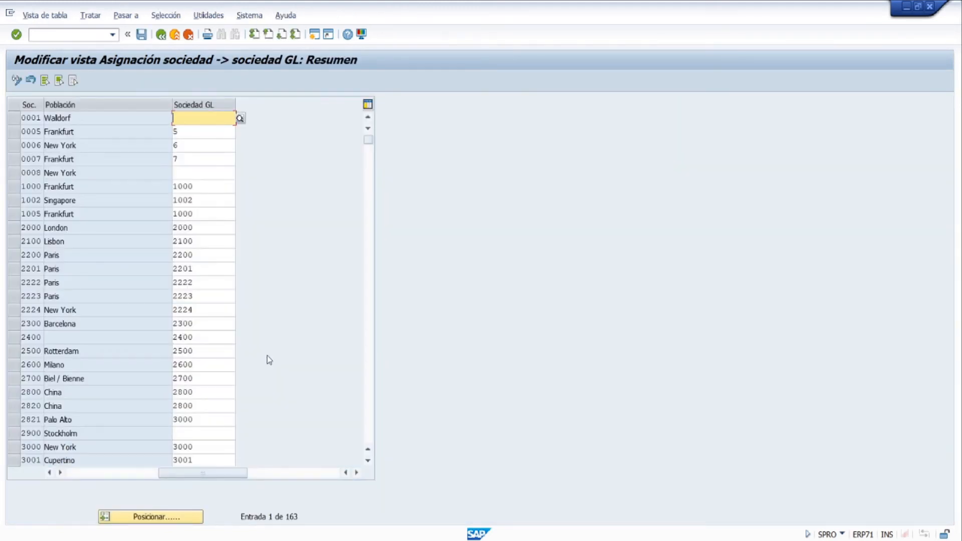
Step: Position the assignment overview at company code COIT and assign it the GL company GLCOIT from the list of possible values
click(158, 515)
text(coit)
key(Return)
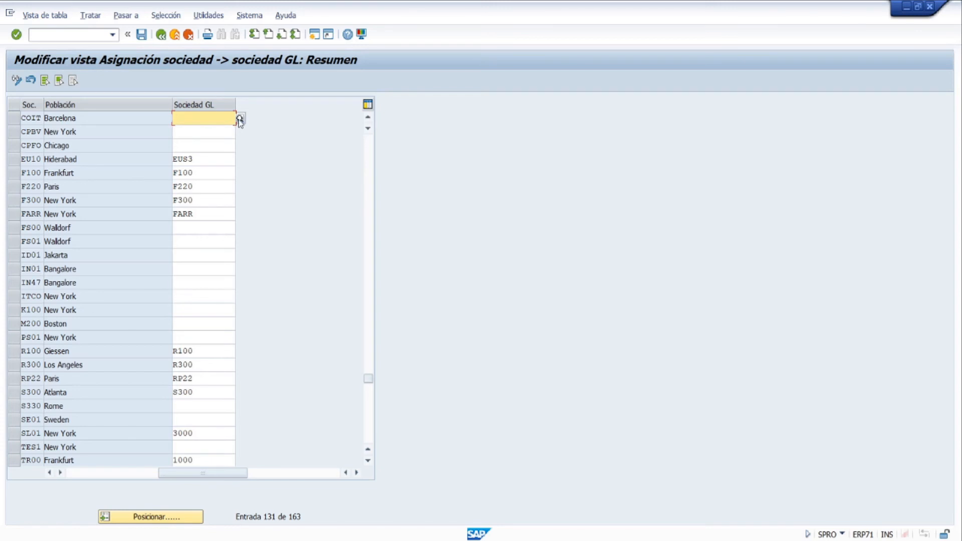
click(241, 119)
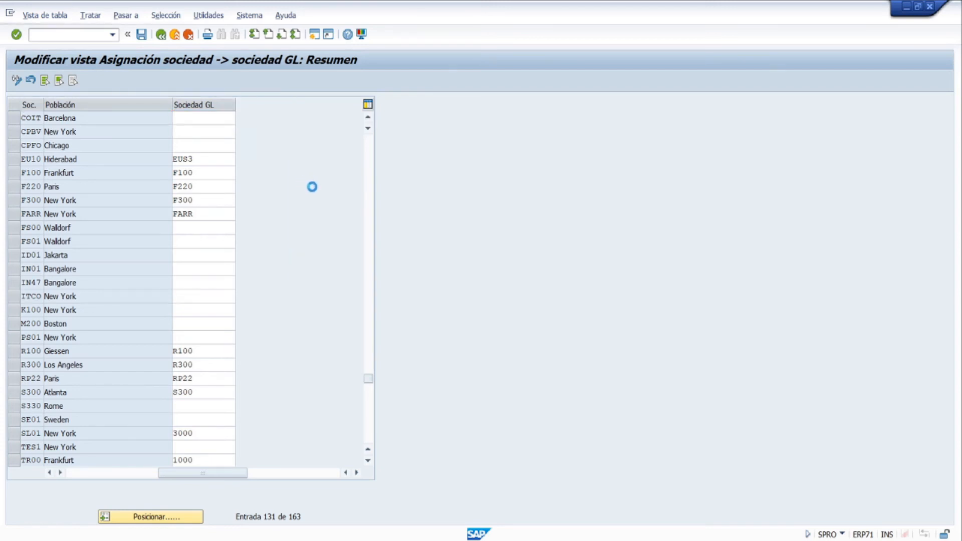
scroll(260, 366, down, 10)
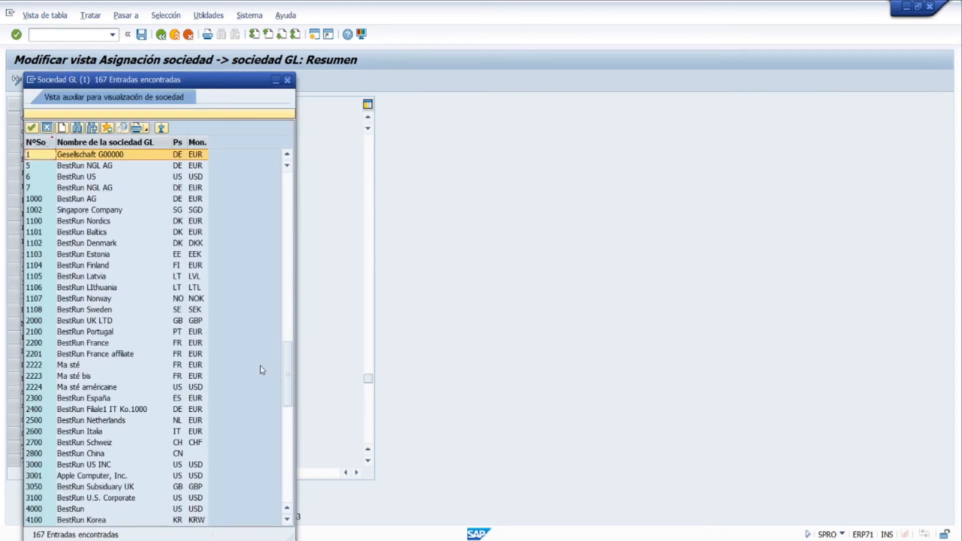
scroll(171, 341, down, 15)
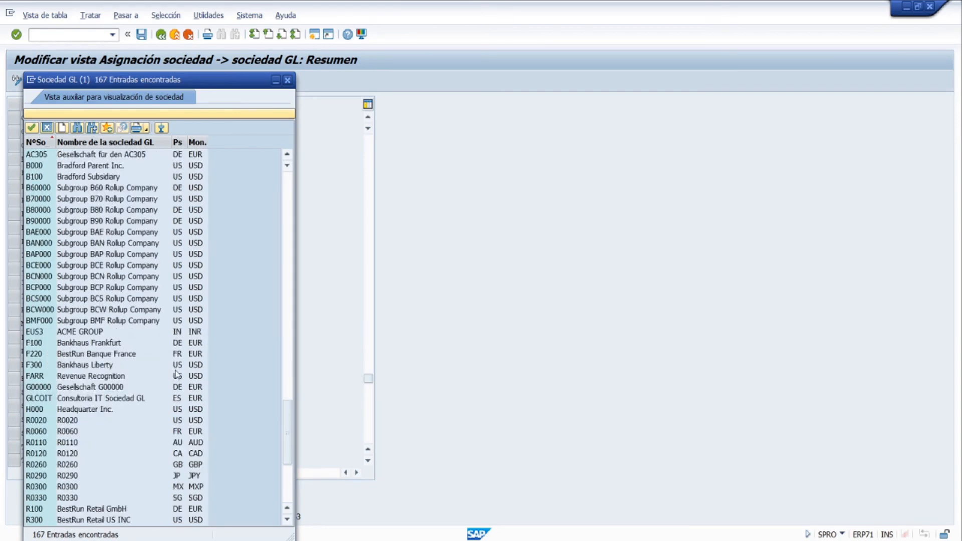
scroll(177, 373, up, 4)
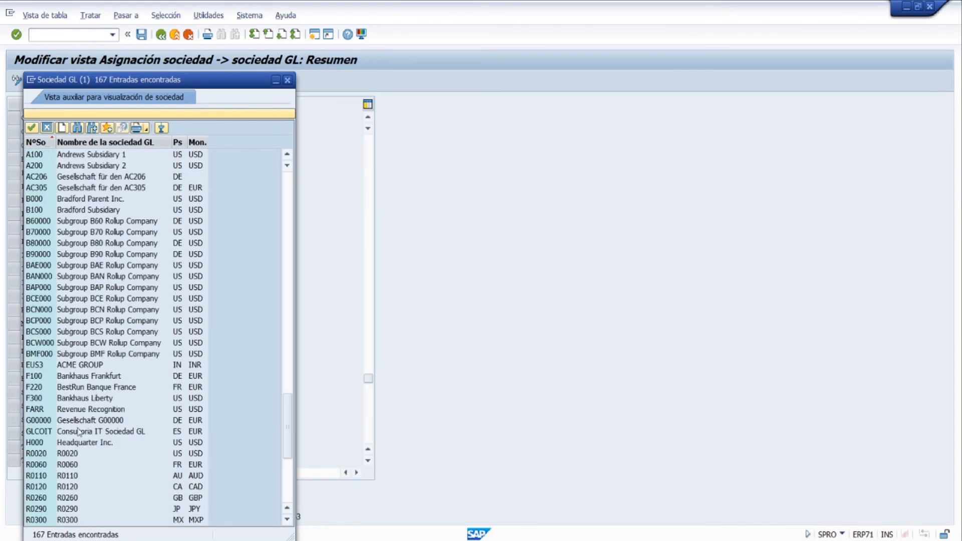
click(80, 432)
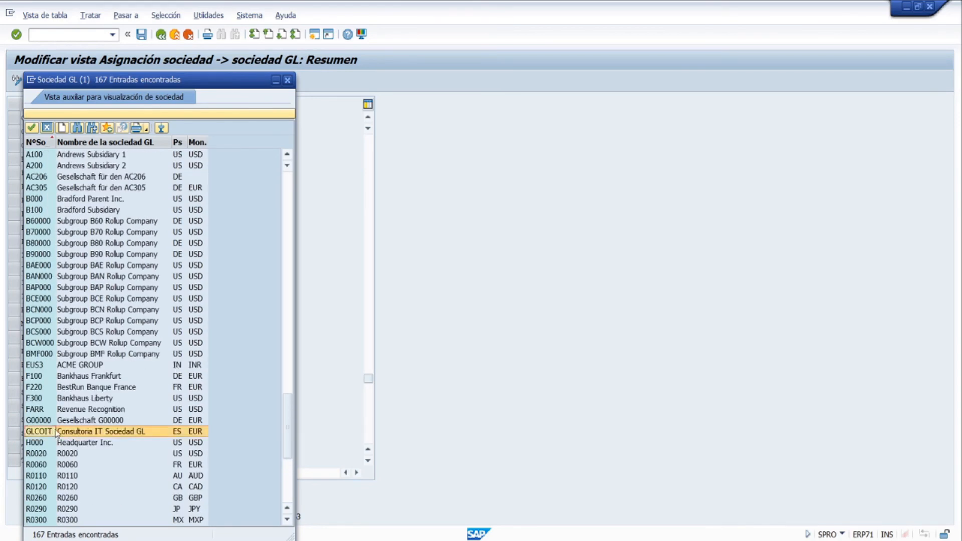
double_click(110, 433)
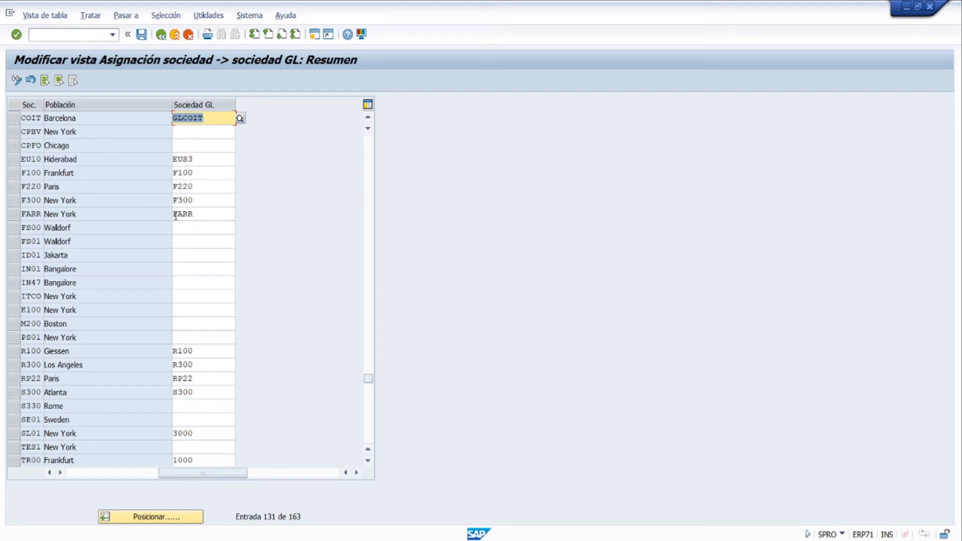
Step: Position the overview at company code ITCO and assign it the GL company GLCOIT, accepting the currency warning
click(183, 517)
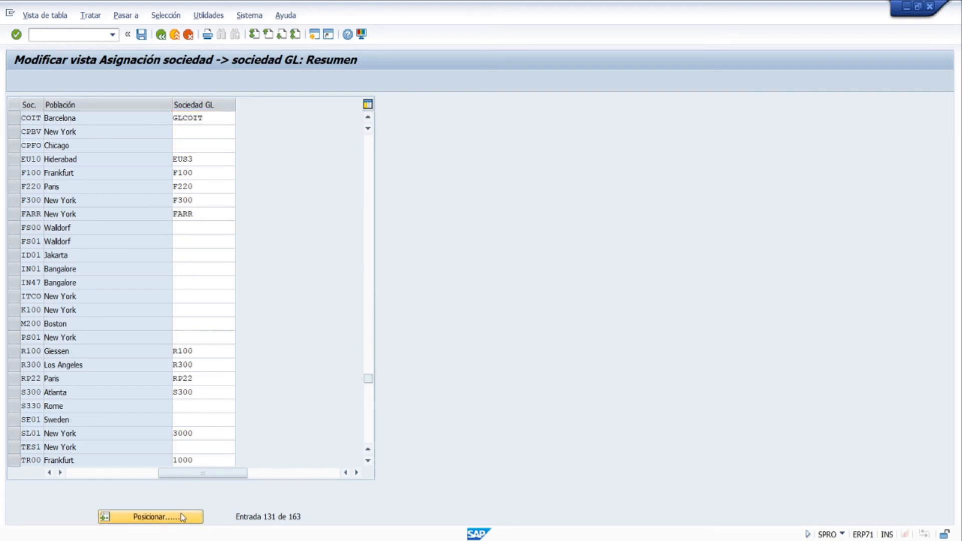
text(itco)
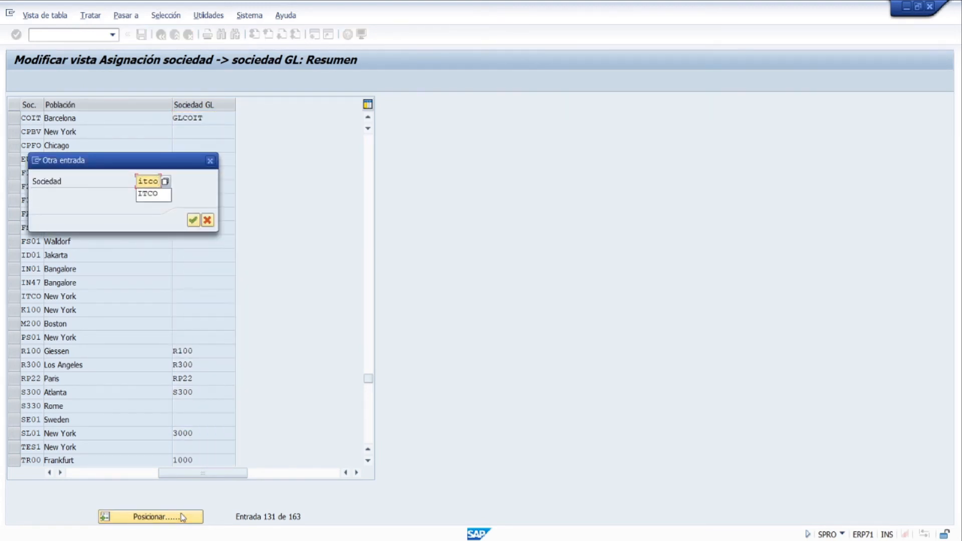
key(Return)
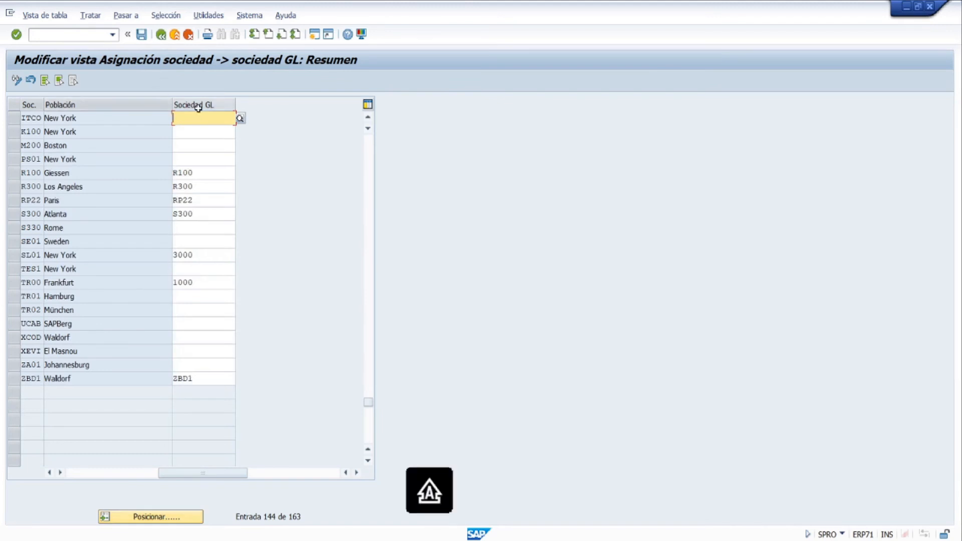
text(GLCOI)
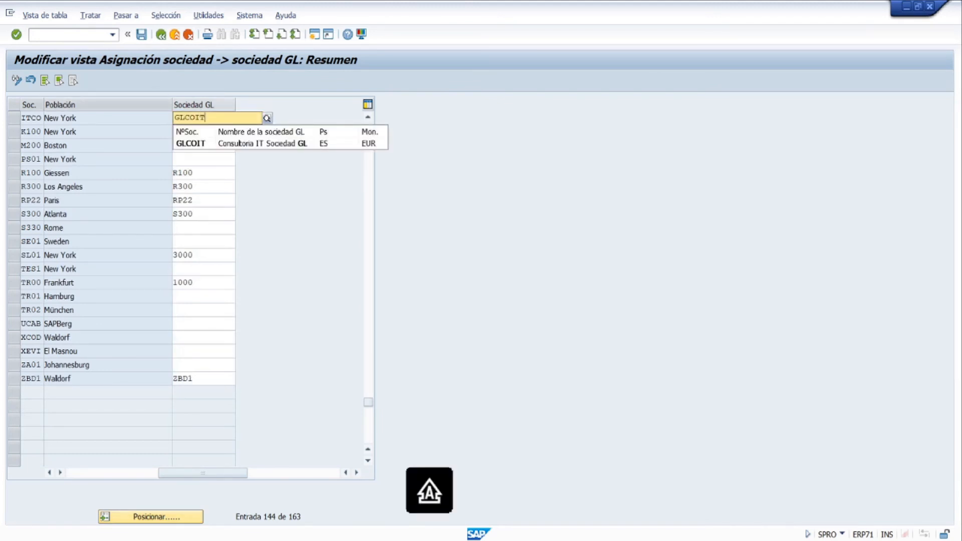
text(T)
key(Return)
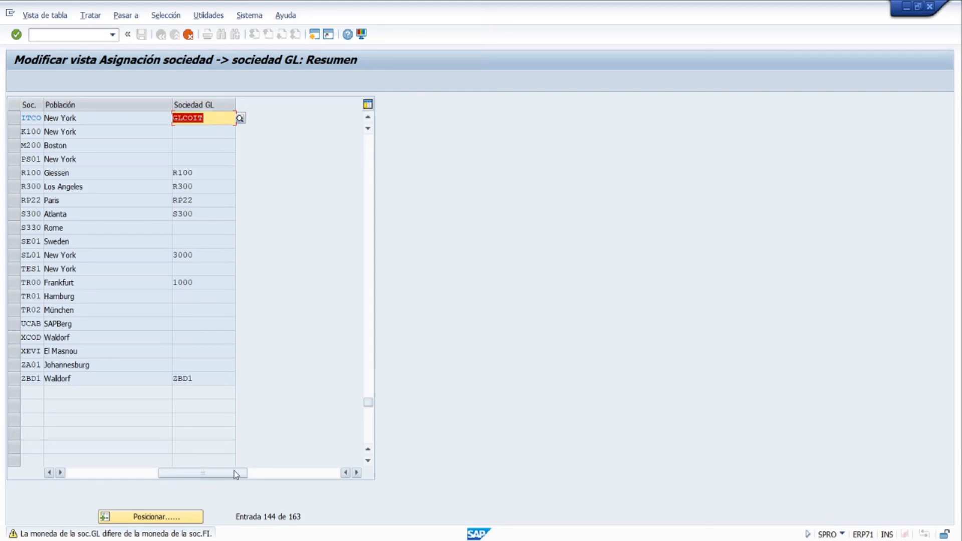
key(Return)
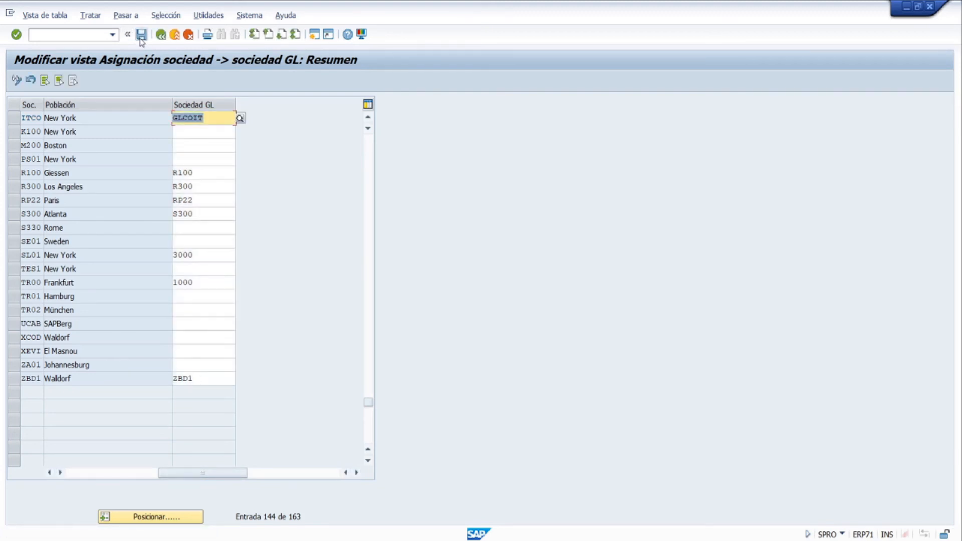
Step: Save the company code to GL company assignments in the proposed Customizing request
click(140, 37)
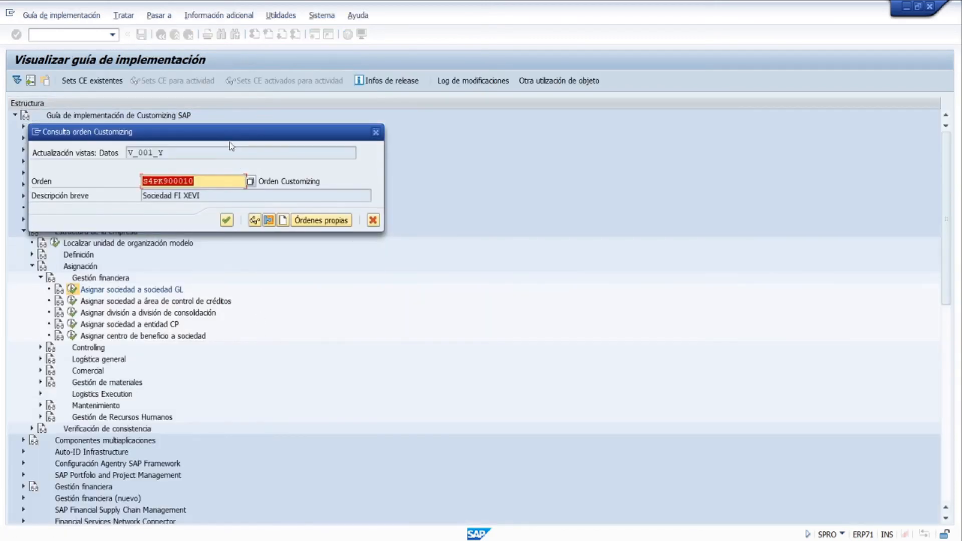
drag(231, 134, 366, 164)
click(363, 251)
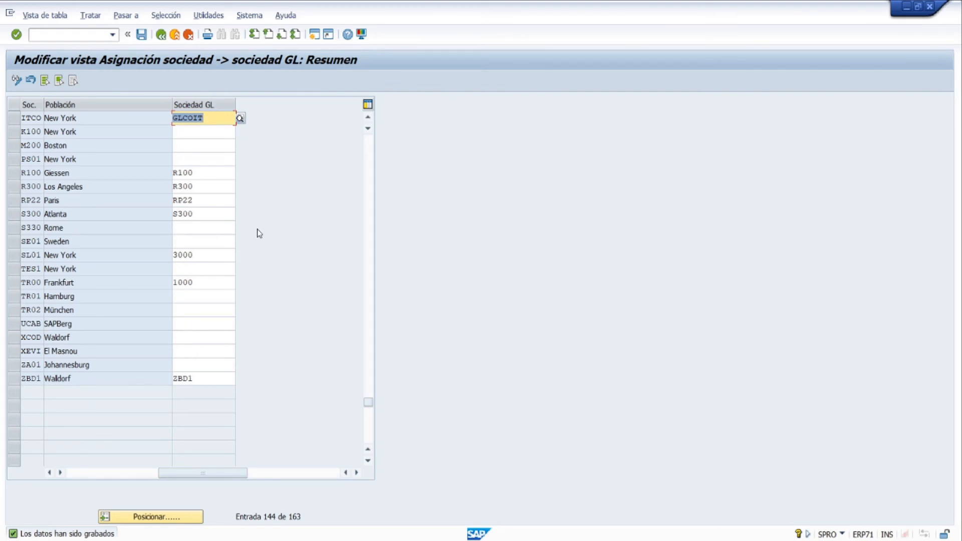
Step: Leave the assignment view and the implementation guide, and start transaction OBY6 for the company codes' global data
click(175, 35)
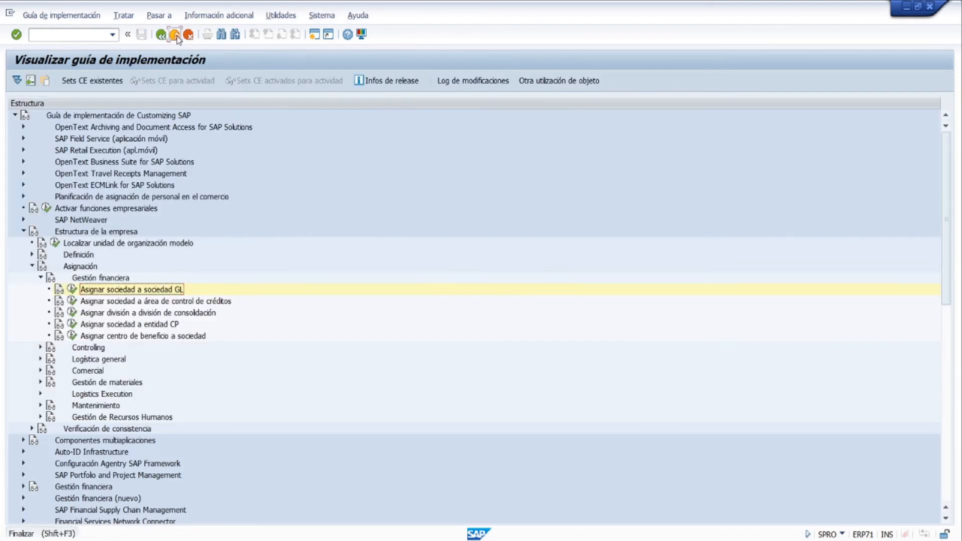
click(175, 34)
click(175, 35)
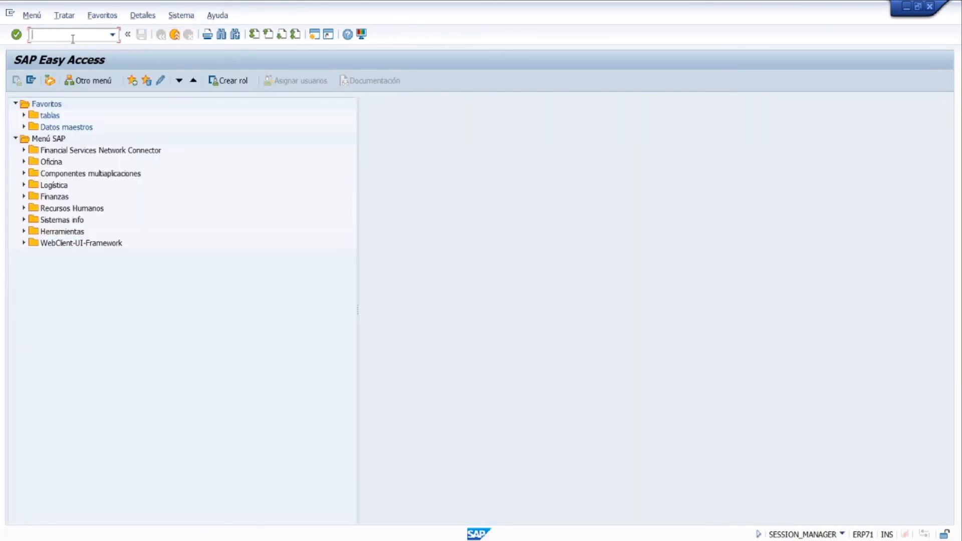
text(OBY6)
key(Return)
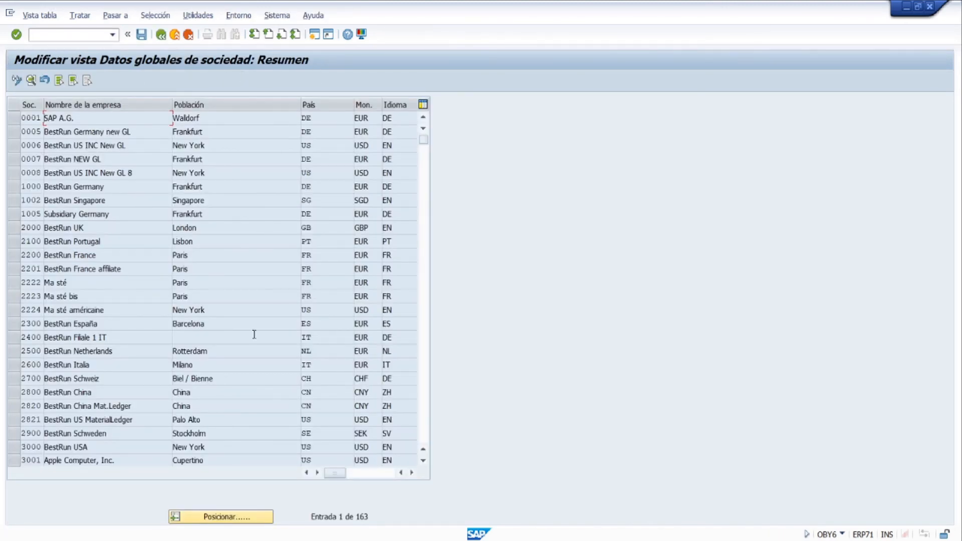
Step: Position the global data overview at company code COIT and check the Sociedad GL value in its details
click(251, 520)
text(COIT)
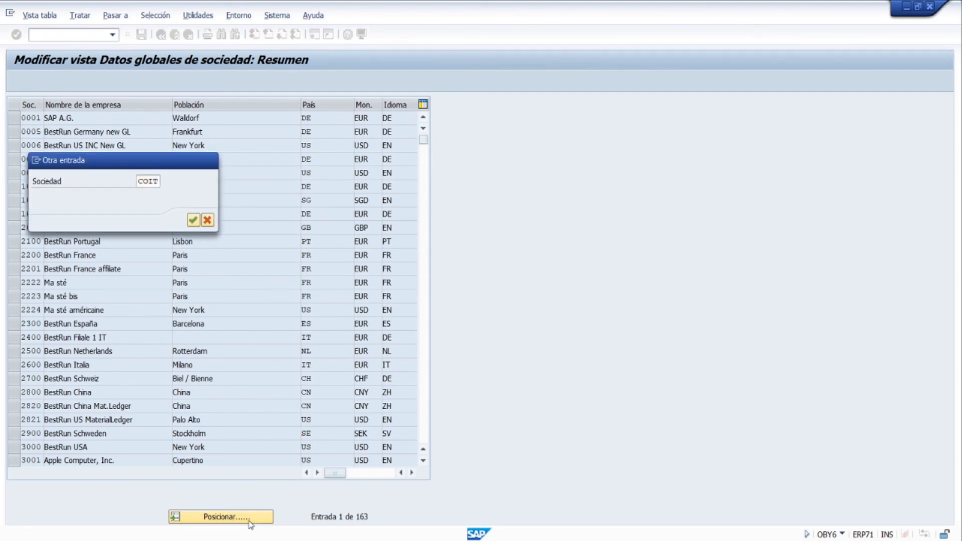
key(Return)
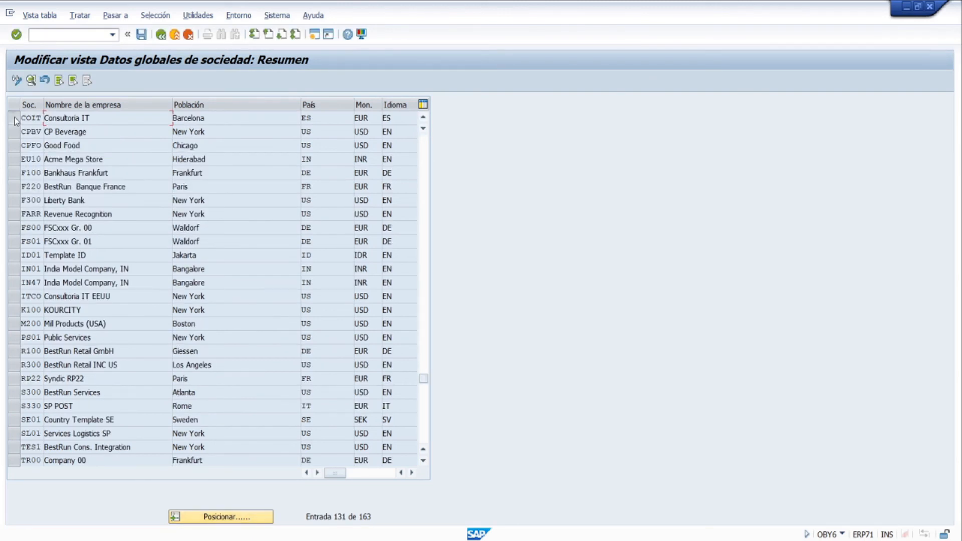
click(14, 118)
double_click(256, 123)
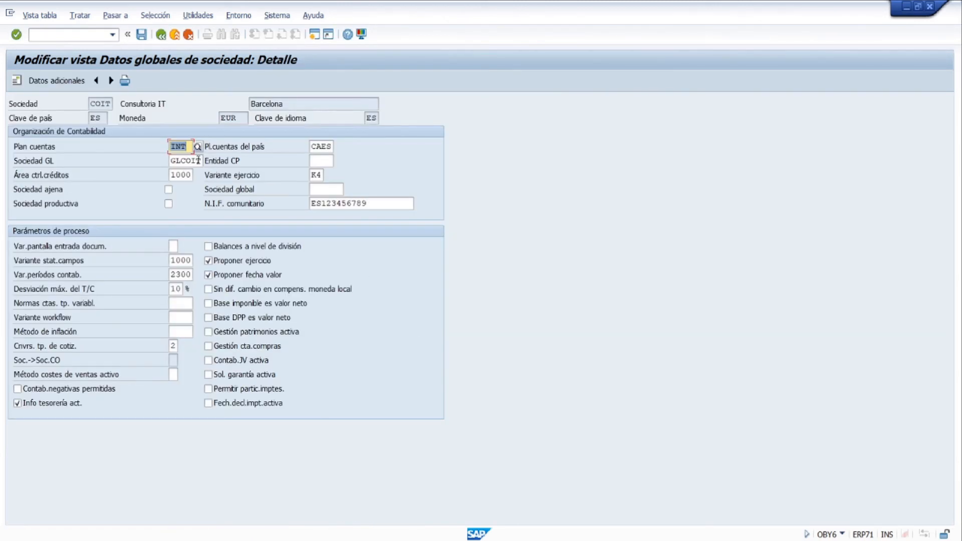
click(173, 161)
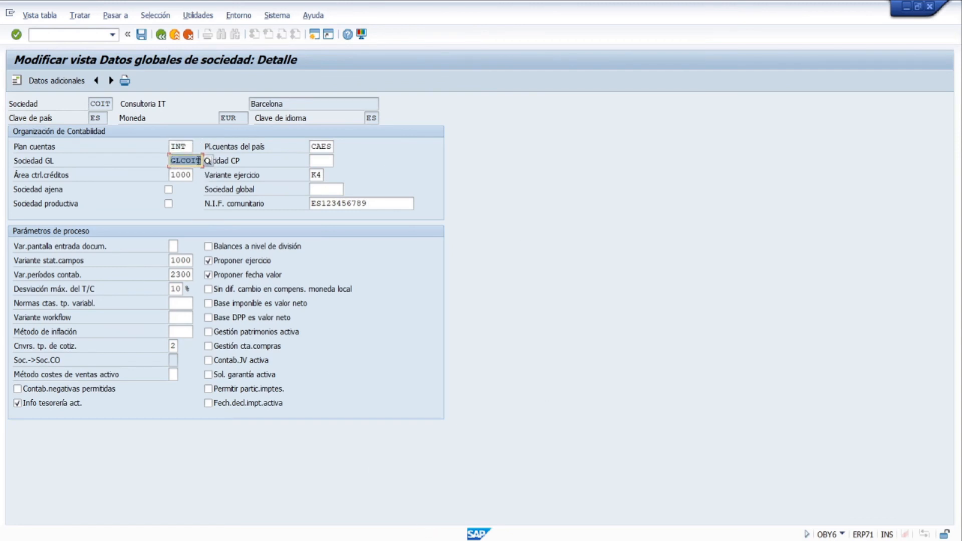
Step: Restart transaction OBY6, position the overview at company code ITCO and check the Sociedad GL value in its details
click(185, 37)
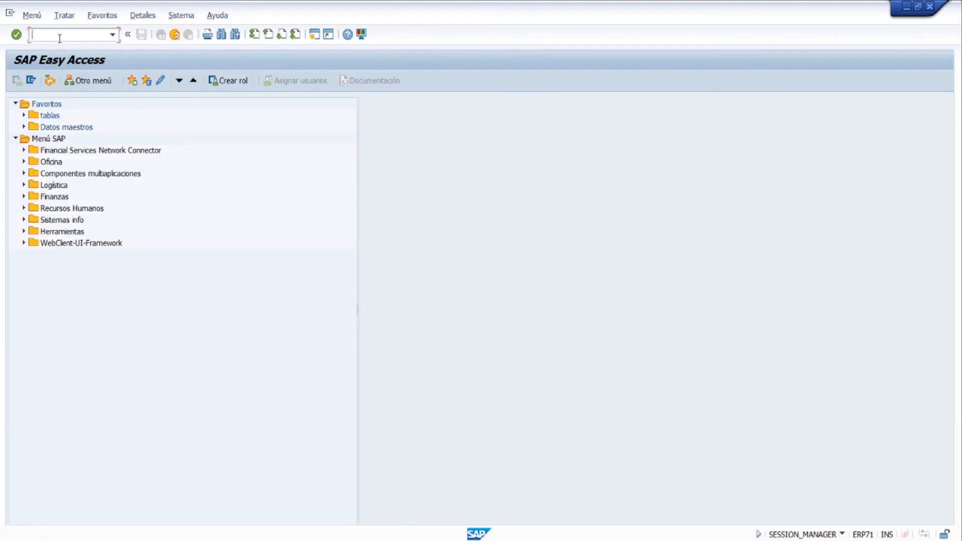
text(OBY6)
key(Return)
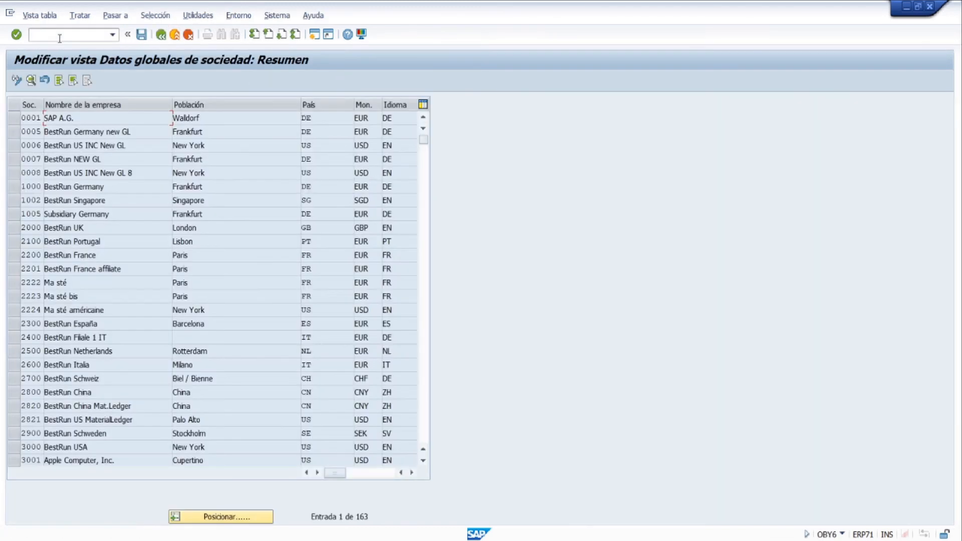
click(233, 517)
text(ITCO)
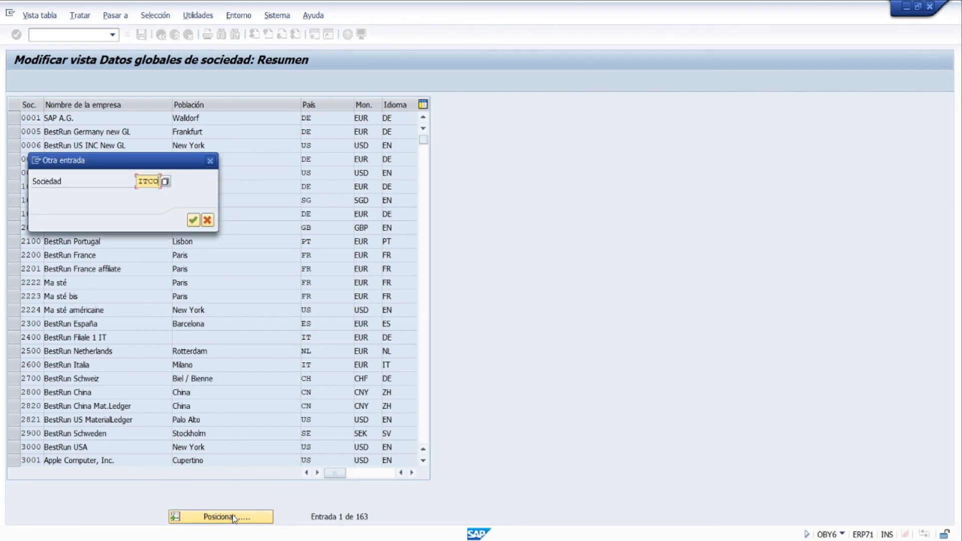
key(Return)
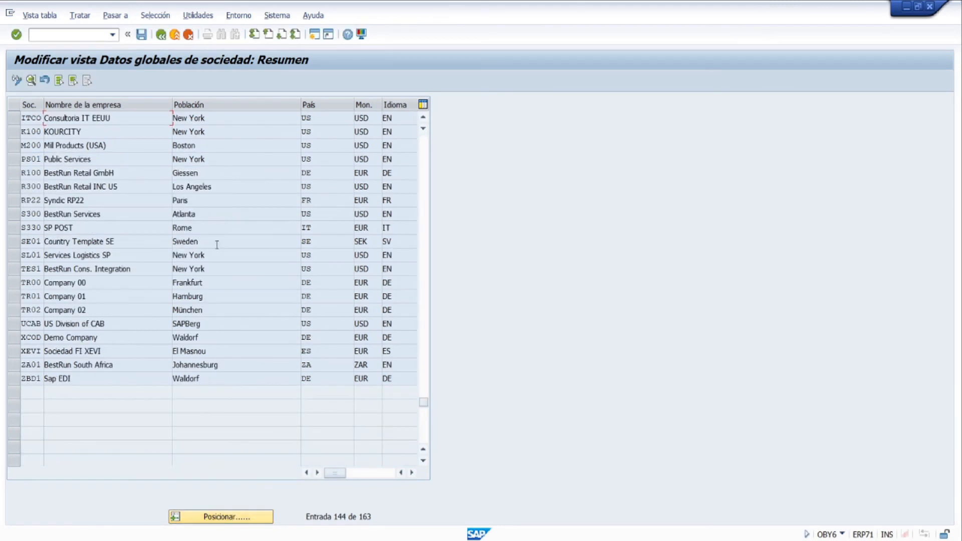
double_click(123, 117)
double_click(176, 161)
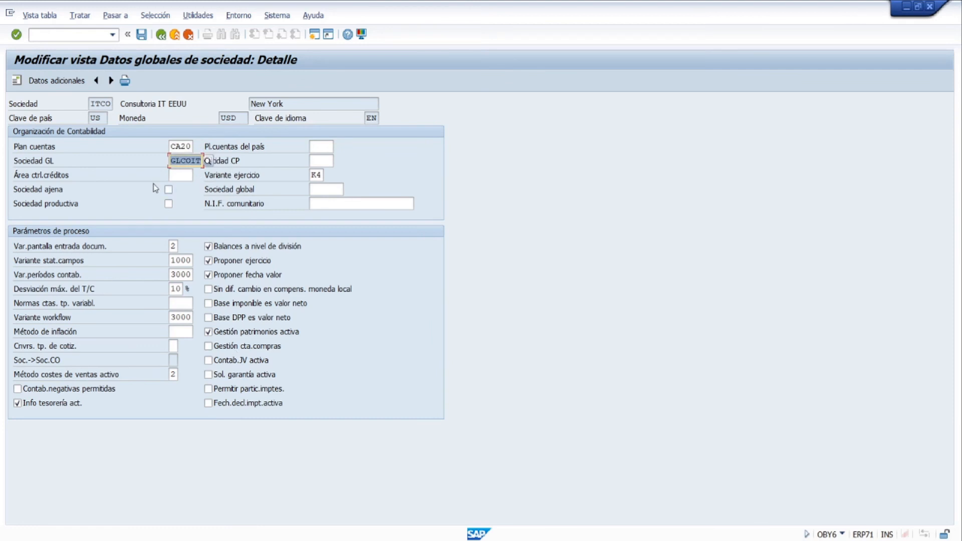
double_click(111, 104)
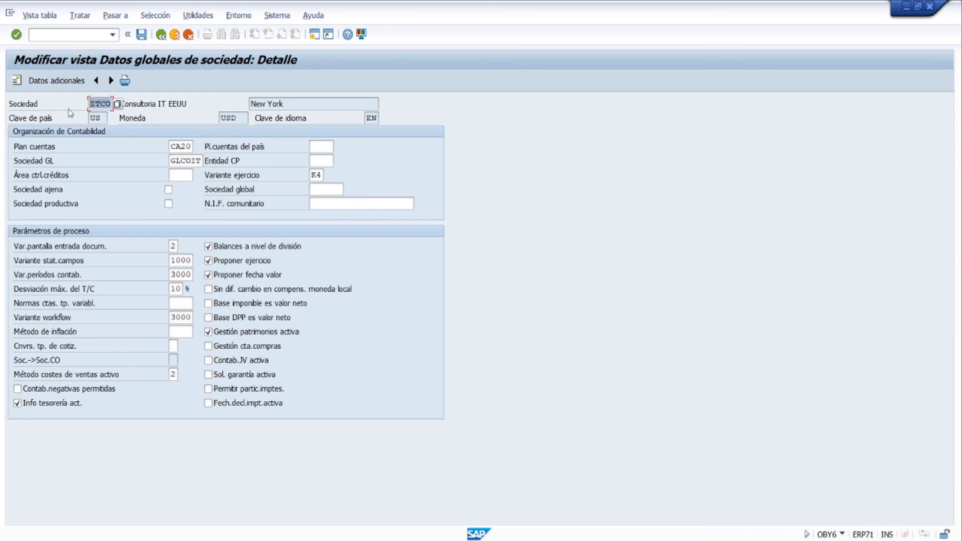